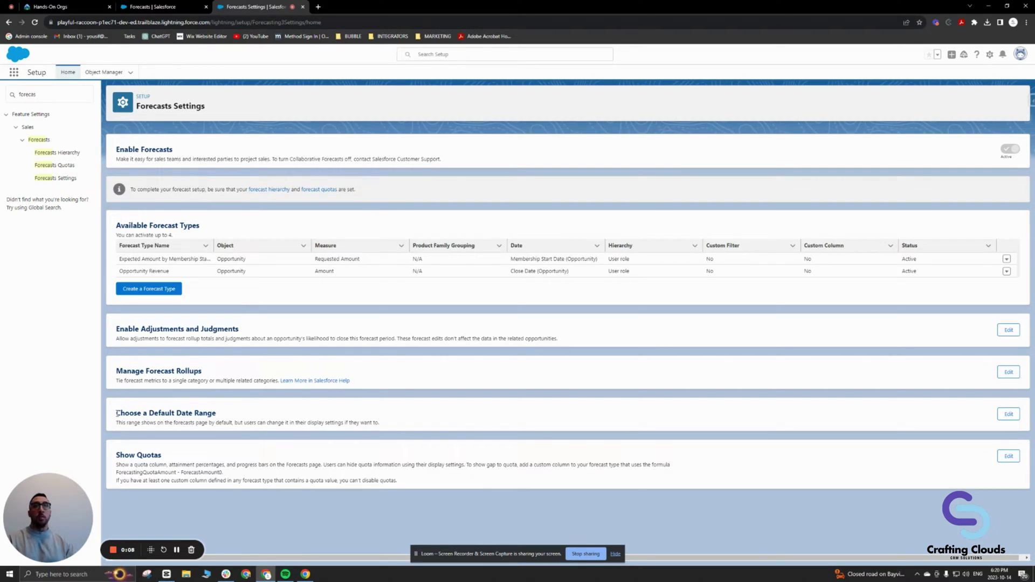
Open the default date range in the forecast settings for editing.
{"action": "left_click_drag", "start_coordinate": [116, 413], "coordinate": [235, 415]}
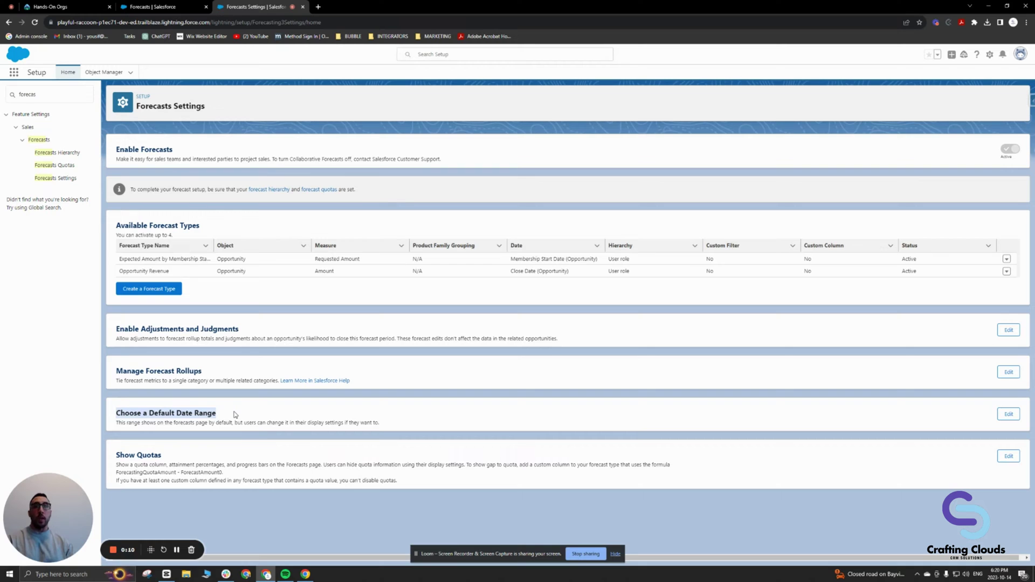
{"action": "left_click", "coordinate": [235, 414]}
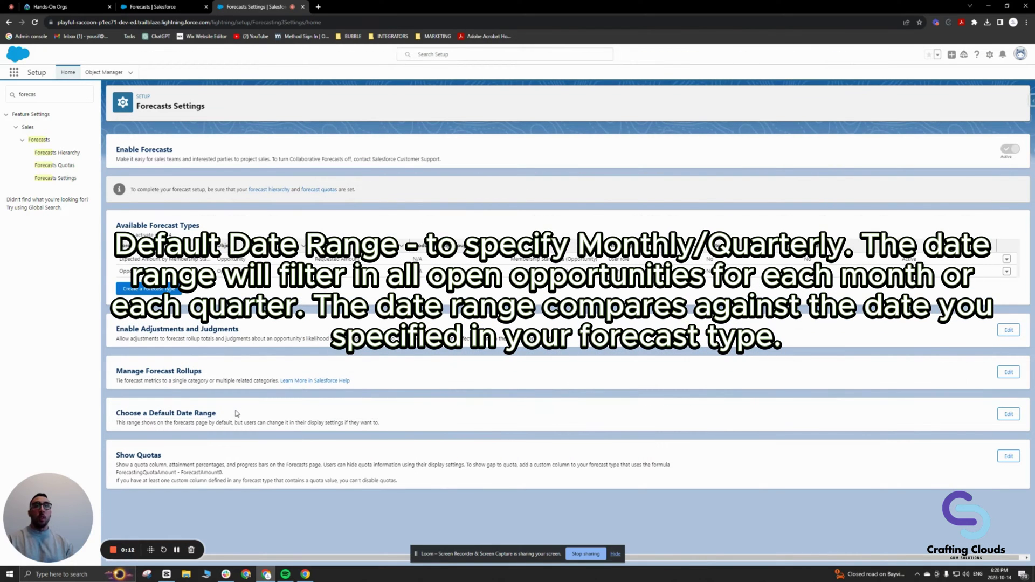
{"action": "left_click", "coordinate": [1007, 414]}
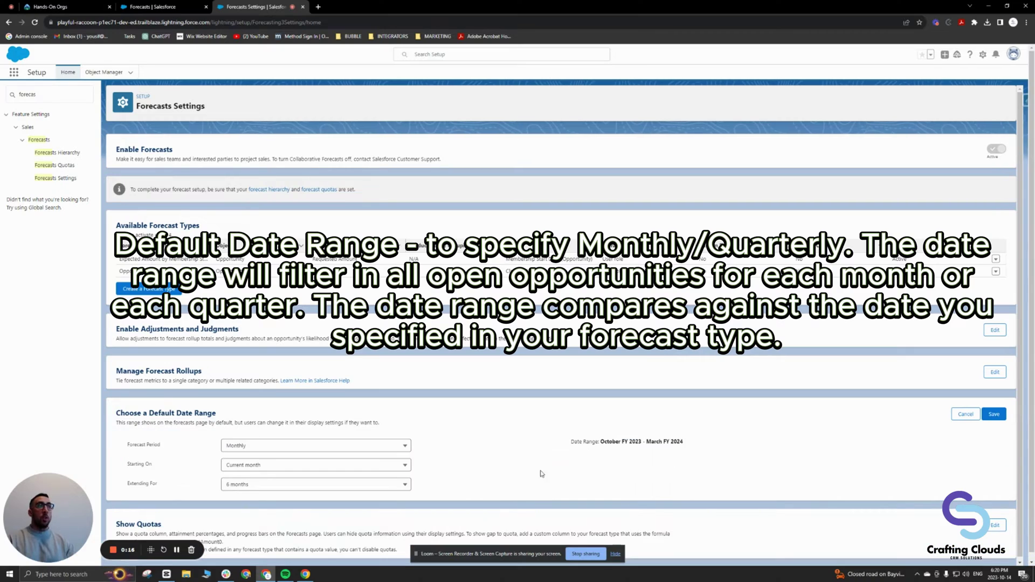
Try the Quarterly forecast period for the default date range and return it to Monthly.
{"action": "left_click", "coordinate": [262, 450]}
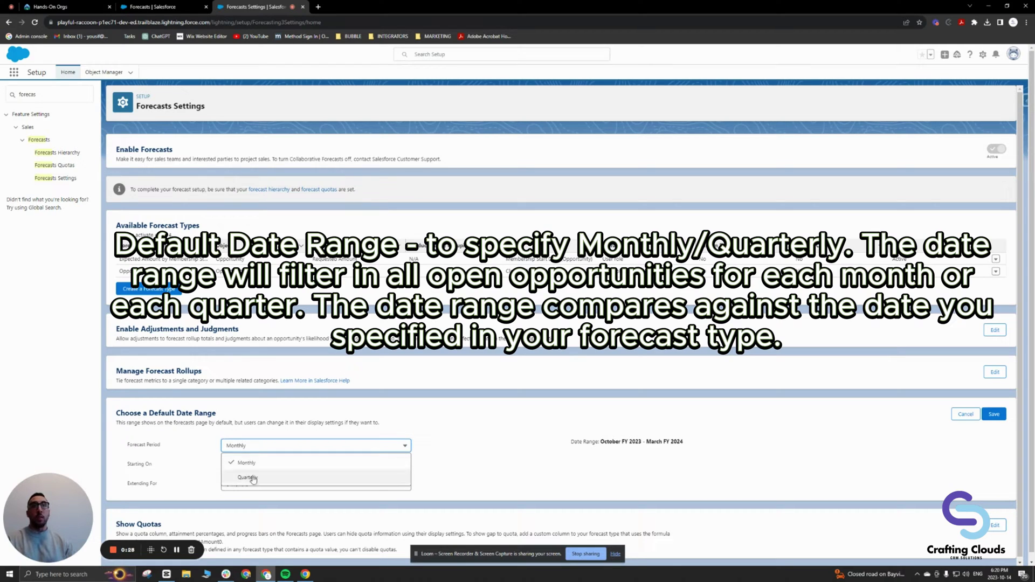
{"action": "left_click", "coordinate": [255, 478]}
{"action": "left_click", "coordinate": [255, 452]}
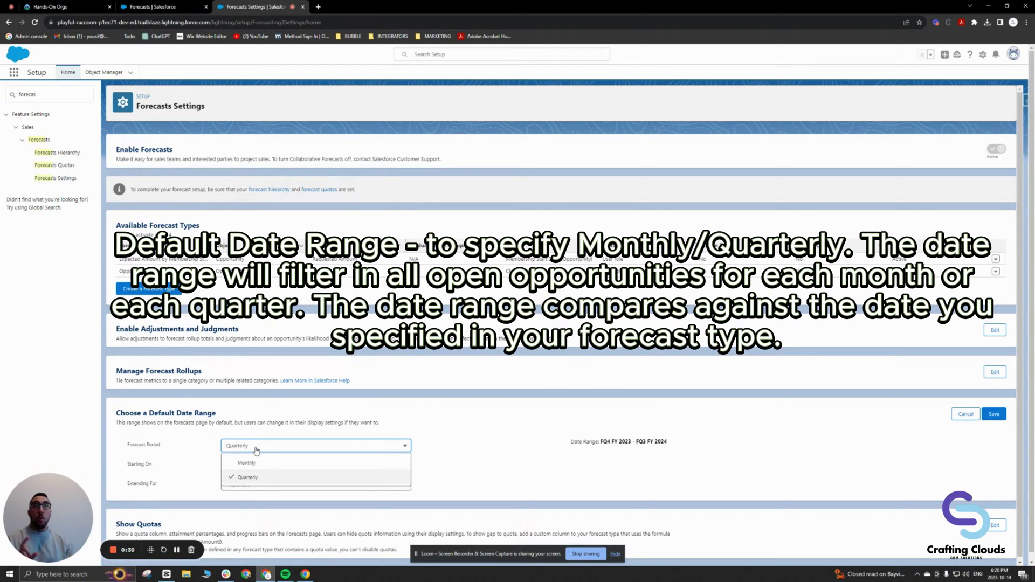
{"action": "left_click", "coordinate": [254, 464]}
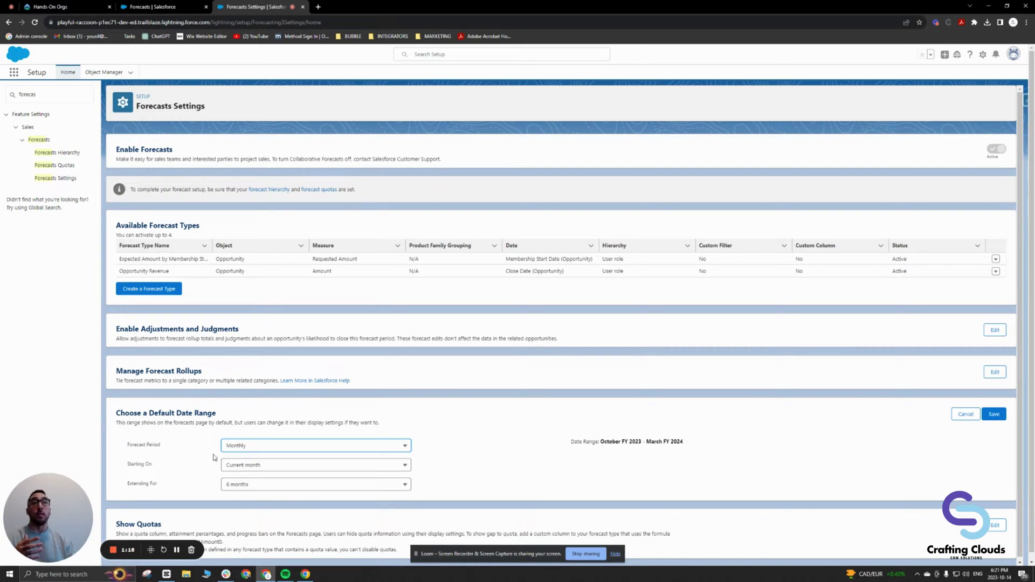
{"action": "left_click", "coordinate": [247, 447]}
{"action": "left_click", "coordinate": [246, 447]}
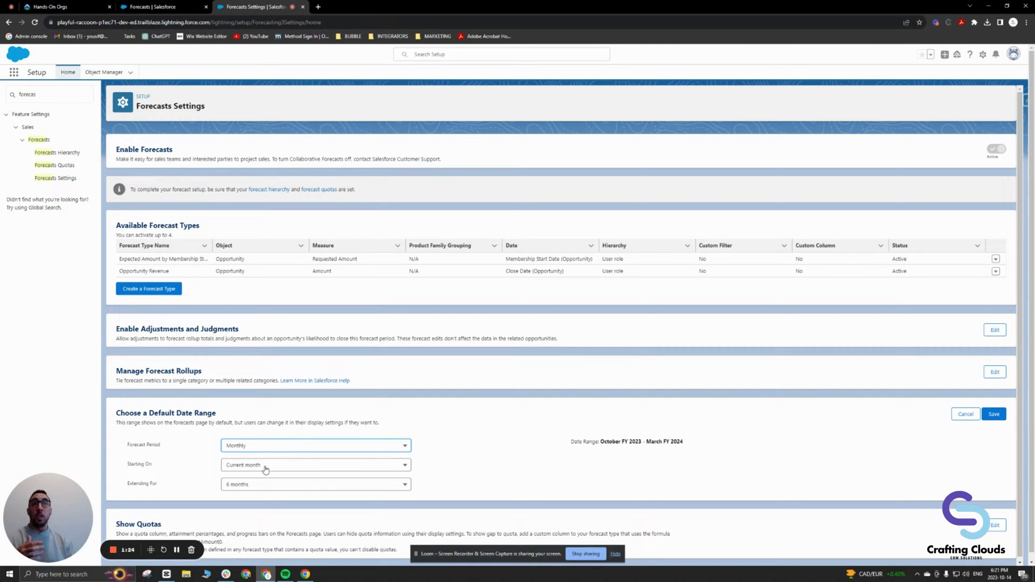
Set the monthly default date range to extend for 3 months from the current month.
{"action": "left_click", "coordinate": [248, 488]}
{"action": "left_click", "coordinate": [249, 530]}
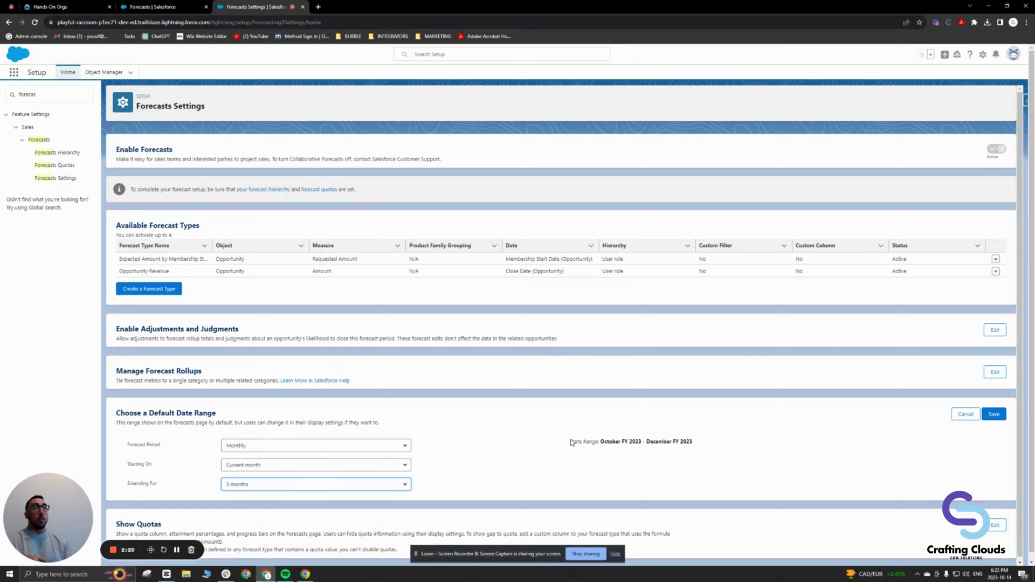
{"action": "left_click", "coordinate": [139, 465]}
{"action": "triple_click", "coordinate": [247, 466]}
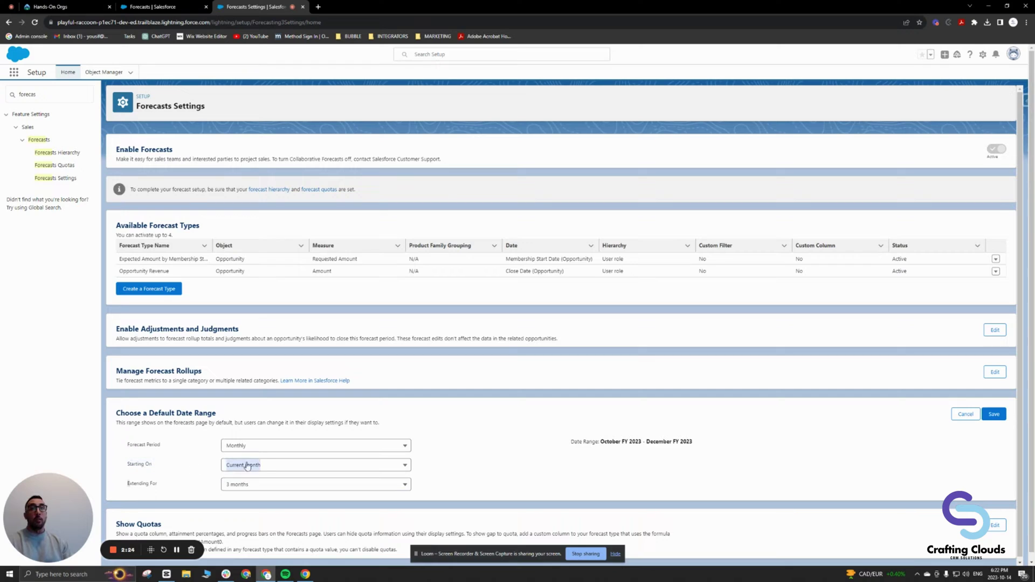
{"action": "left_click", "coordinate": [186, 474]}
Set the default date range to extend for 6 months, check the resulting date range, and save the setting.
{"action": "left_click", "coordinate": [247, 487]}
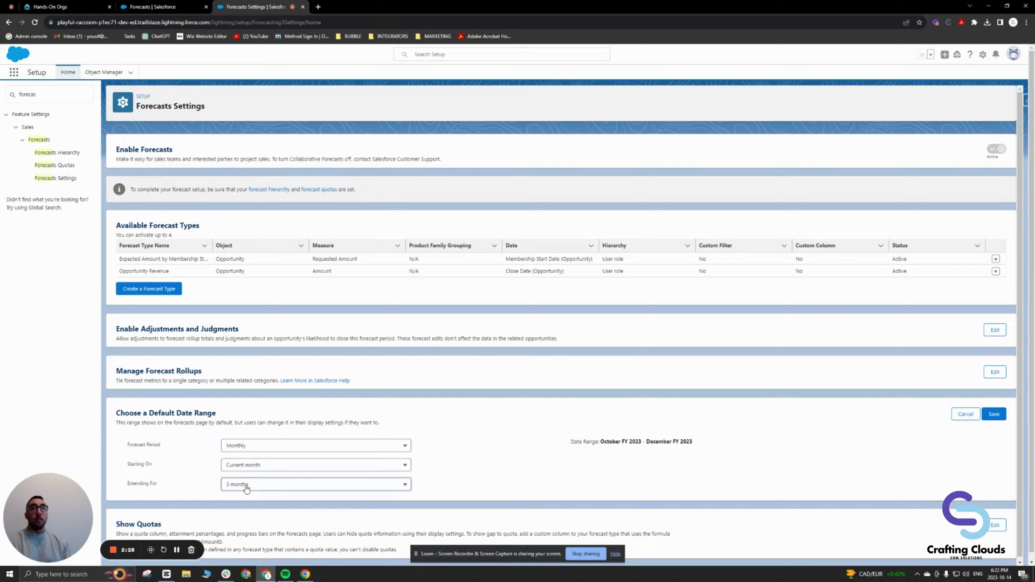
{"action": "left_click", "coordinate": [246, 487]}
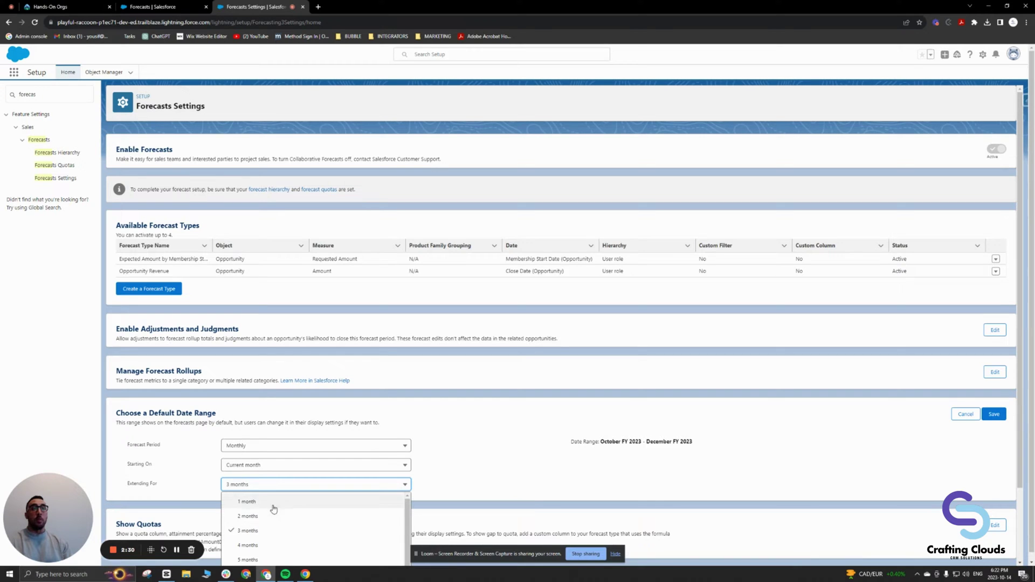
{"action": "scroll", "coordinate": [282, 524], "scroll_direction": "down", "scroll_amount": 5}
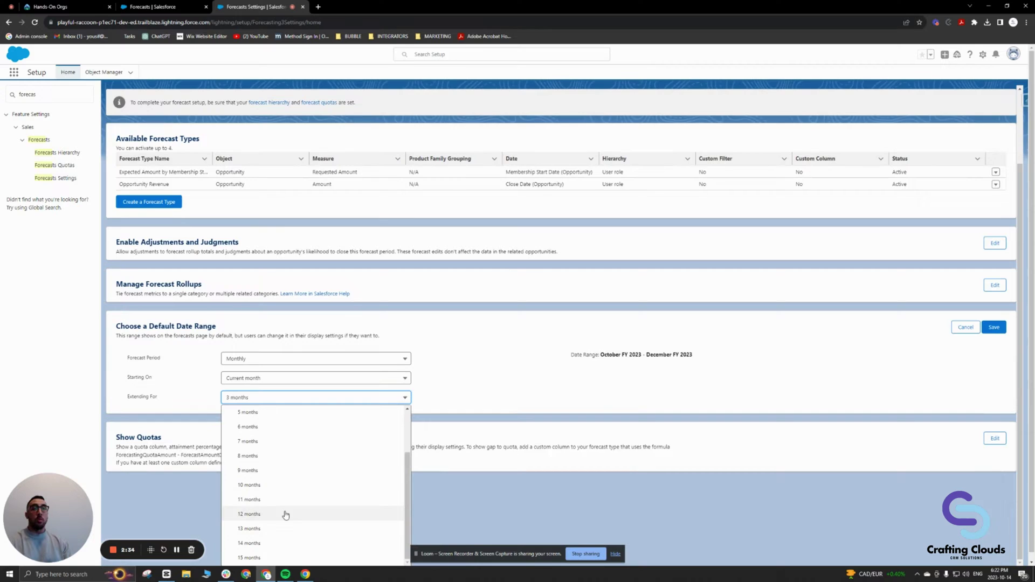
{"action": "left_click", "coordinate": [260, 427]}
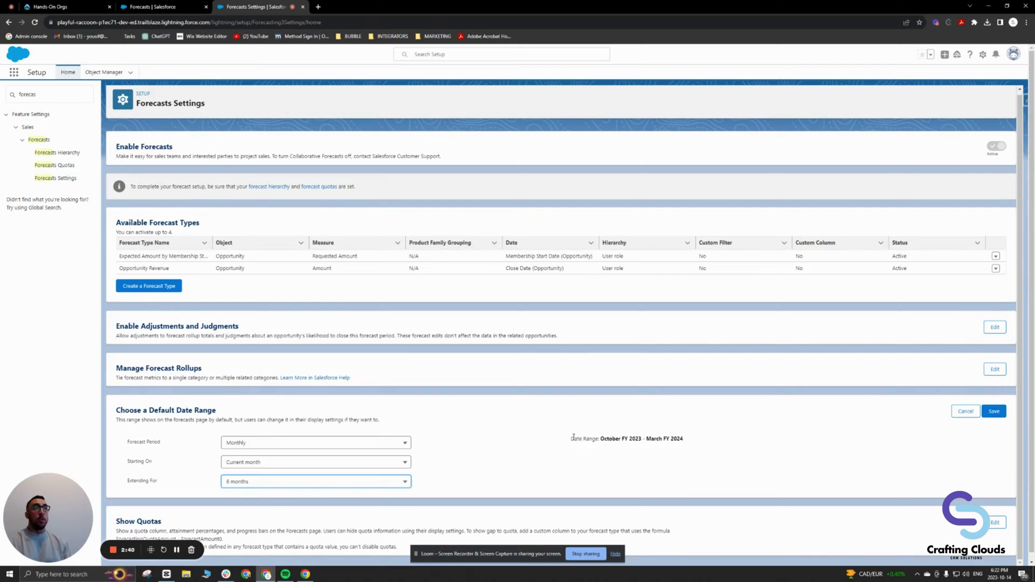
{"action": "left_click_drag", "start_coordinate": [571, 439], "coordinate": [691, 439]}
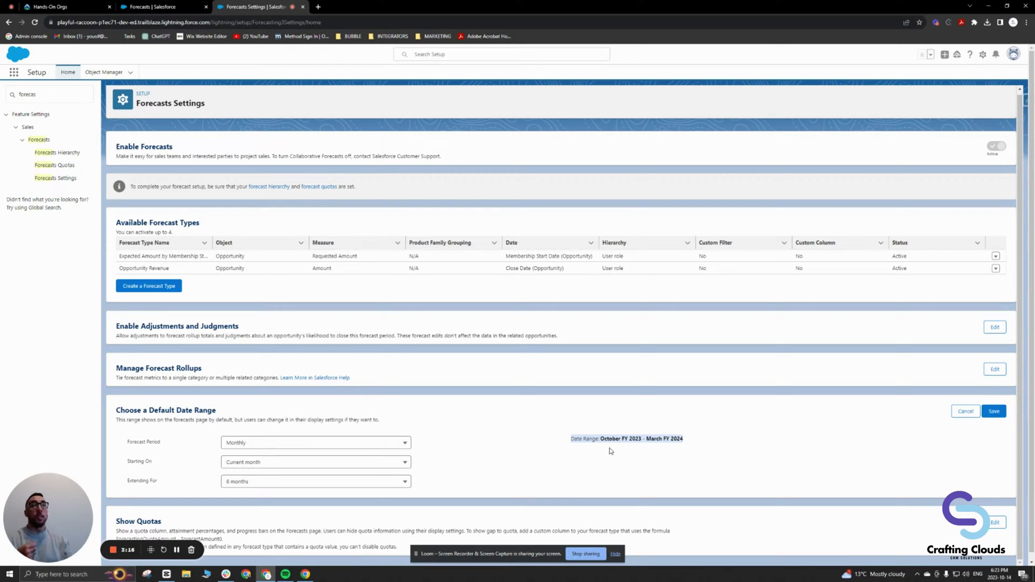
{"action": "left_click", "coordinate": [660, 453]}
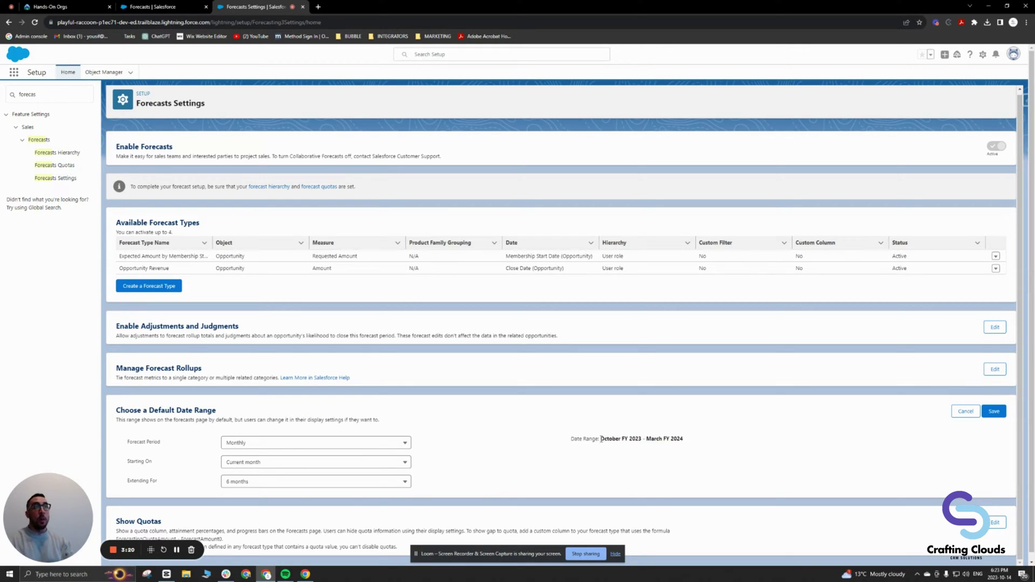
{"action": "left_click_drag", "start_coordinate": [601, 439], "coordinate": [641, 436]}
{"action": "left_click_drag", "start_coordinate": [648, 436], "coordinate": [686, 438]}
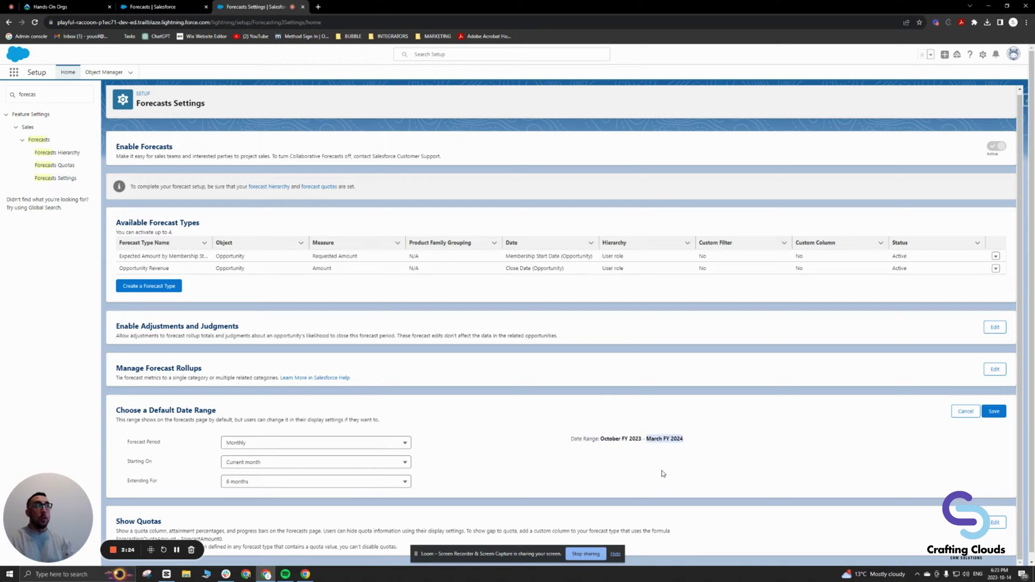
{"action": "left_click", "coordinate": [991, 410]}
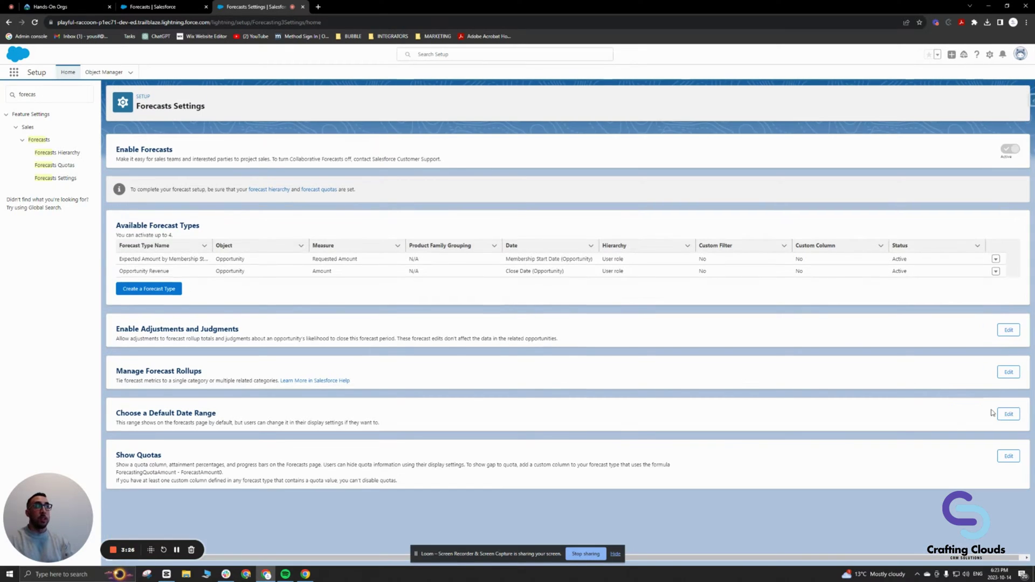
On the Forecasts page, set the forecast range's ending period to September FY 2024, keeping October FY 2023 as the beginning period, and save.
{"action": "left_click", "coordinate": [172, 8]}
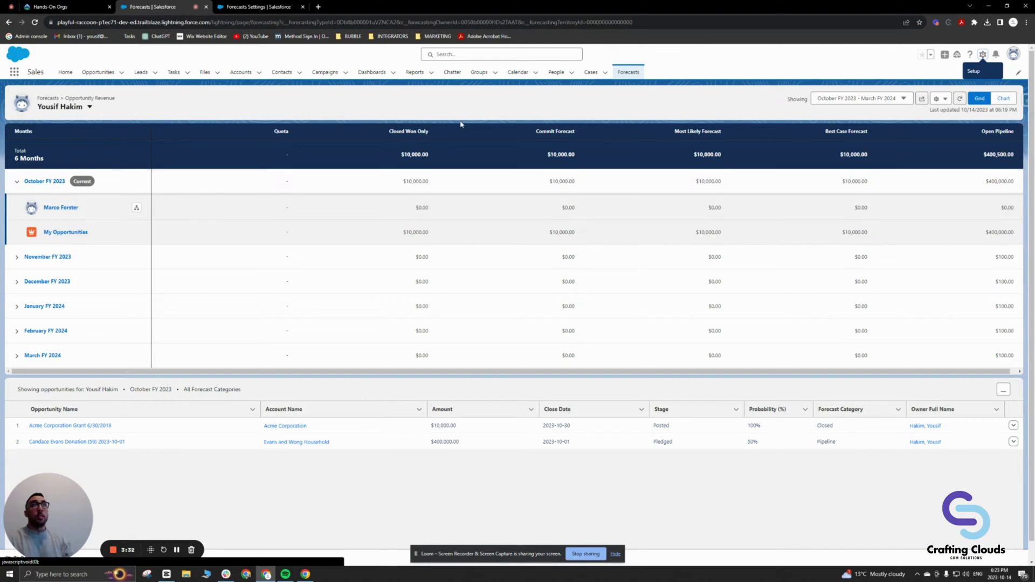
{"action": "left_click", "coordinate": [904, 100]}
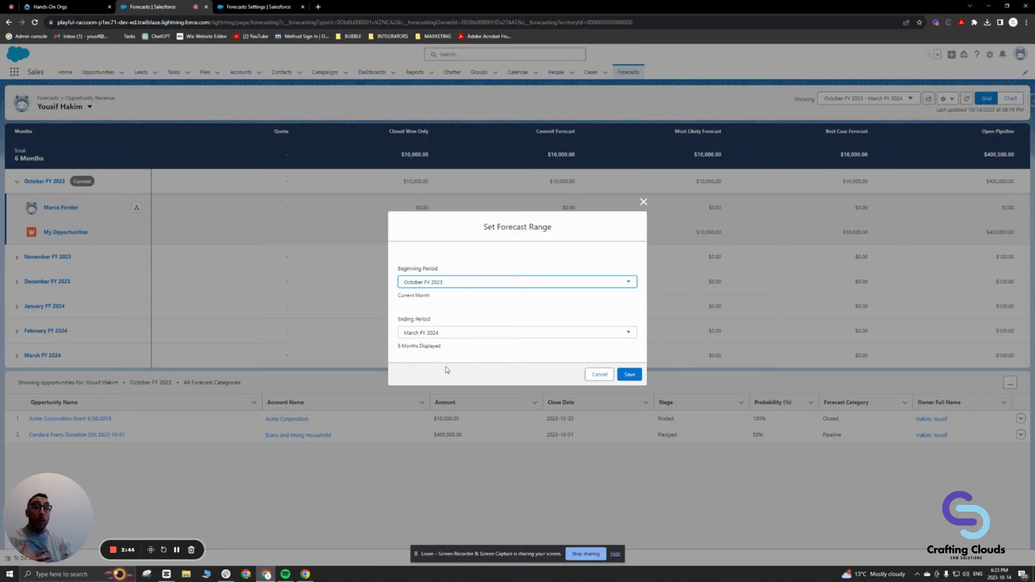
{"action": "left_click", "coordinate": [464, 283]}
{"action": "left_click", "coordinate": [463, 283]}
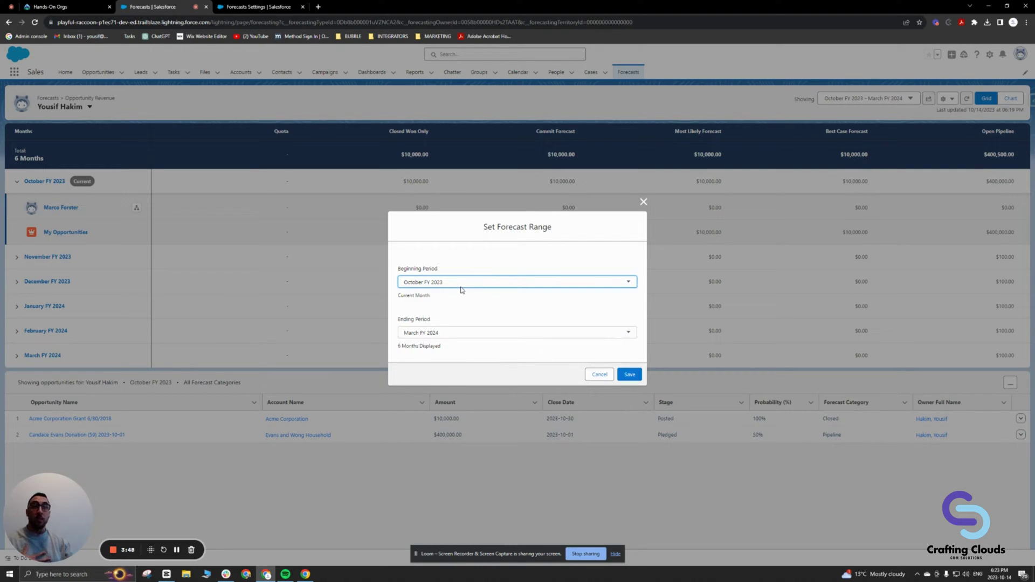
{"action": "left_click", "coordinate": [450, 334]}
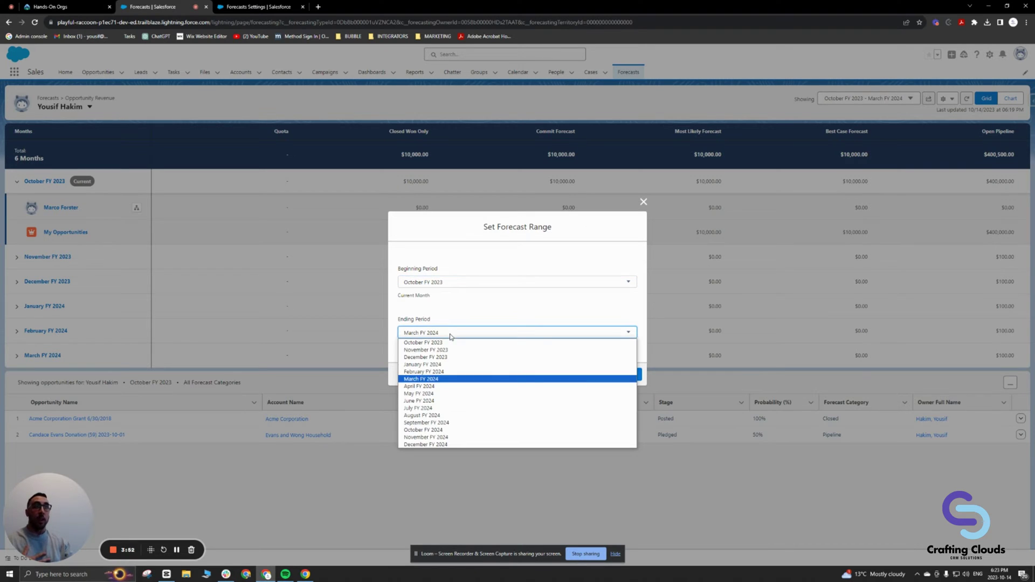
{"action": "left_click", "coordinate": [438, 430]}
{"action": "key", "text": "Down"}
{"action": "key", "text": "Up"}
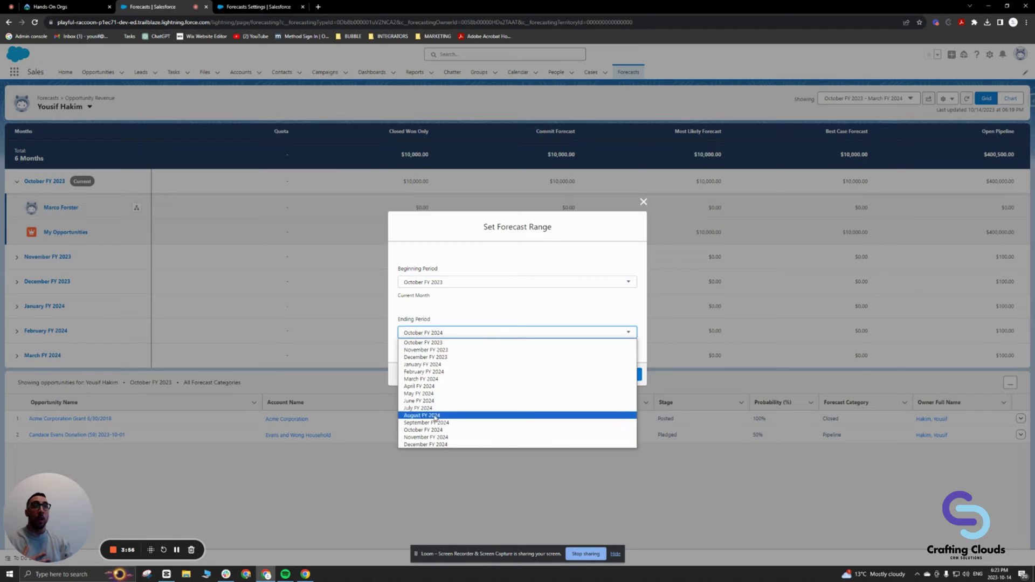
{"action": "key", "text": "Return"}
{"action": "left_click_drag", "start_coordinate": [450, 348], "coordinate": [395, 353]}
{"action": "left_click", "coordinate": [467, 355]}
{"action": "left_click", "coordinate": [629, 376]}
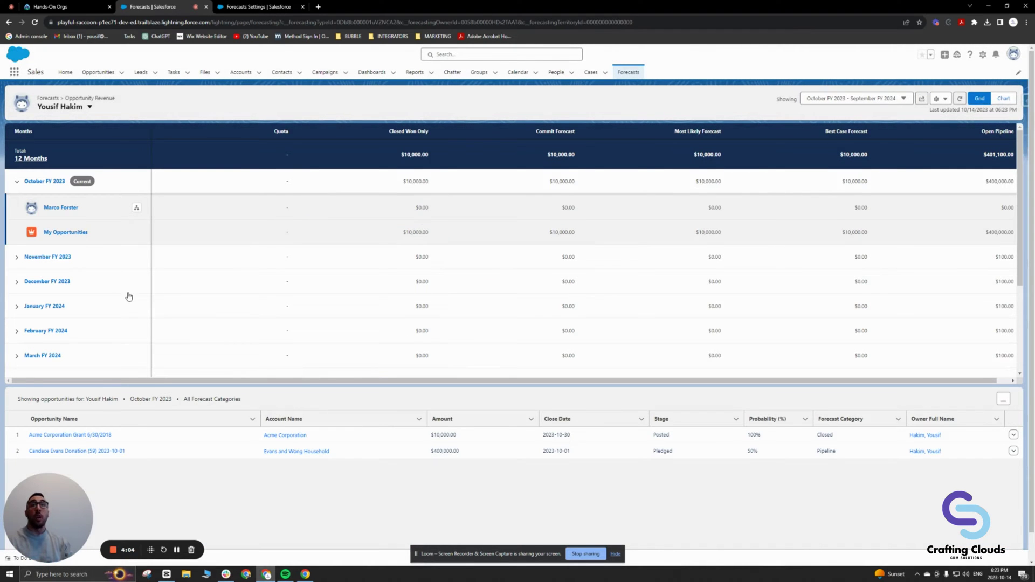
Look through the monthly rows of the forecast grid from October FY 2023 to September FY 2024.
{"action": "scroll", "coordinate": [92, 348], "scroll_direction": "down", "scroll_amount": 3}
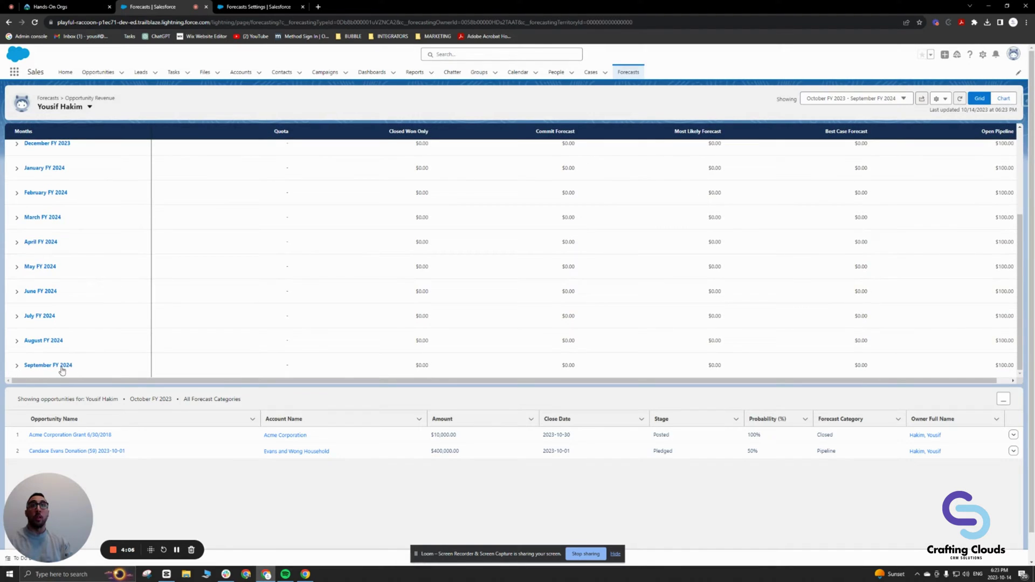
{"action": "scroll", "coordinate": [81, 345], "scroll_direction": "up", "scroll_amount": 3}
{"action": "scroll", "coordinate": [46, 215], "scroll_direction": "down", "scroll_amount": 3}
{"action": "scroll", "coordinate": [43, 162], "scroll_direction": "up", "scroll_amount": 3}
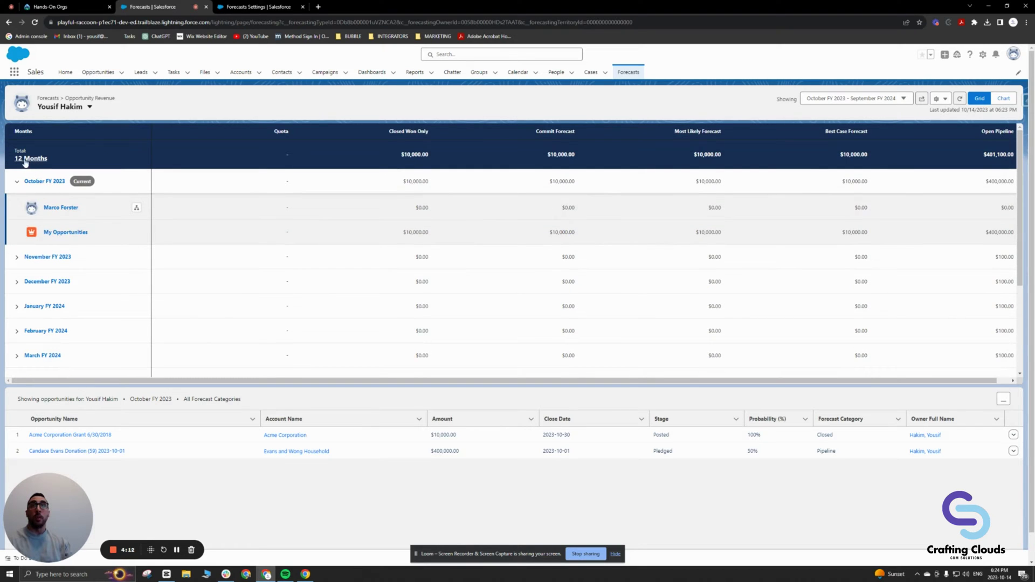
{"action": "scroll", "coordinate": [43, 161], "scroll_direction": "down", "scroll_amount": 3}
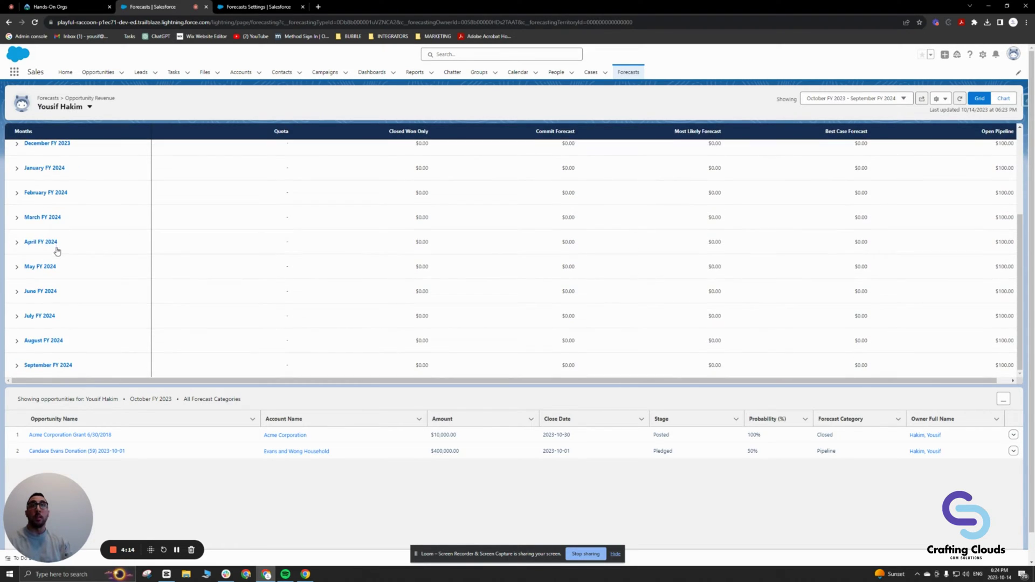
Expand September FY 2024 to view its forecast rows, collapse it again, and collapse October FY 2023.
{"action": "left_click", "coordinate": [17, 366]}
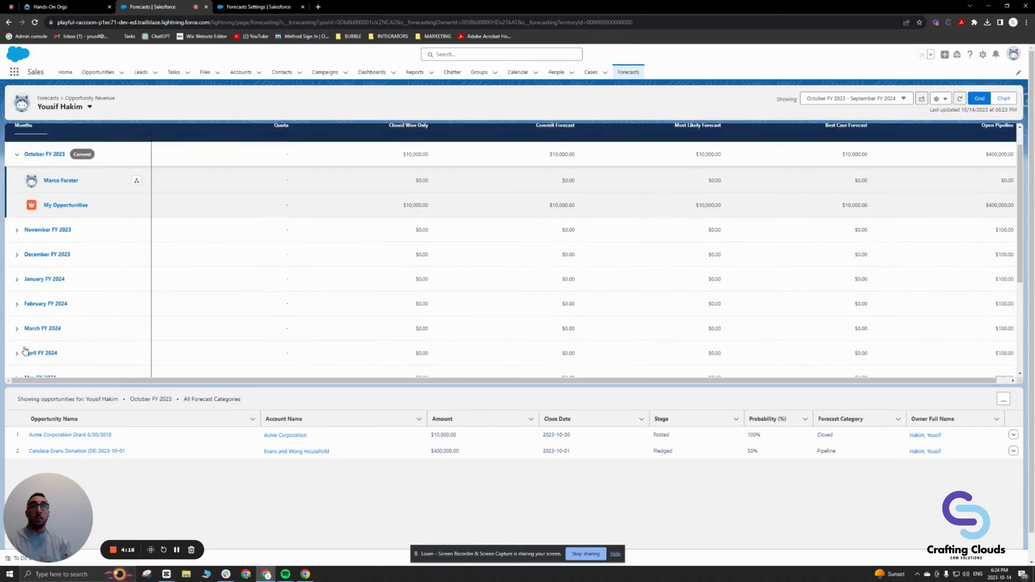
{"action": "scroll", "coordinate": [43, 324], "scroll_direction": "down", "scroll_amount": 5}
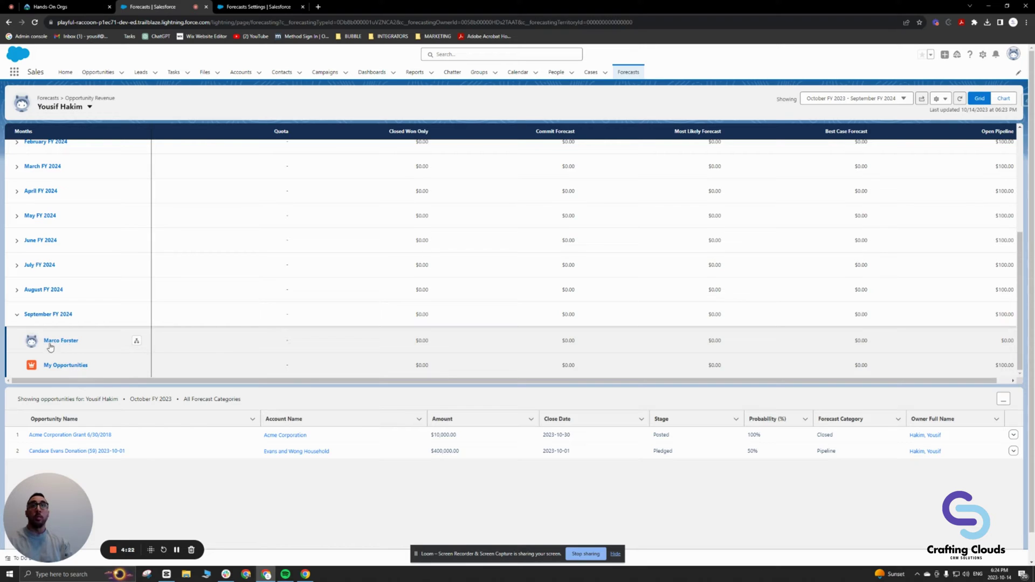
{"action": "left_click", "coordinate": [18, 323]}
{"action": "scroll", "coordinate": [62, 363], "scroll_direction": "up", "scroll_amount": 5}
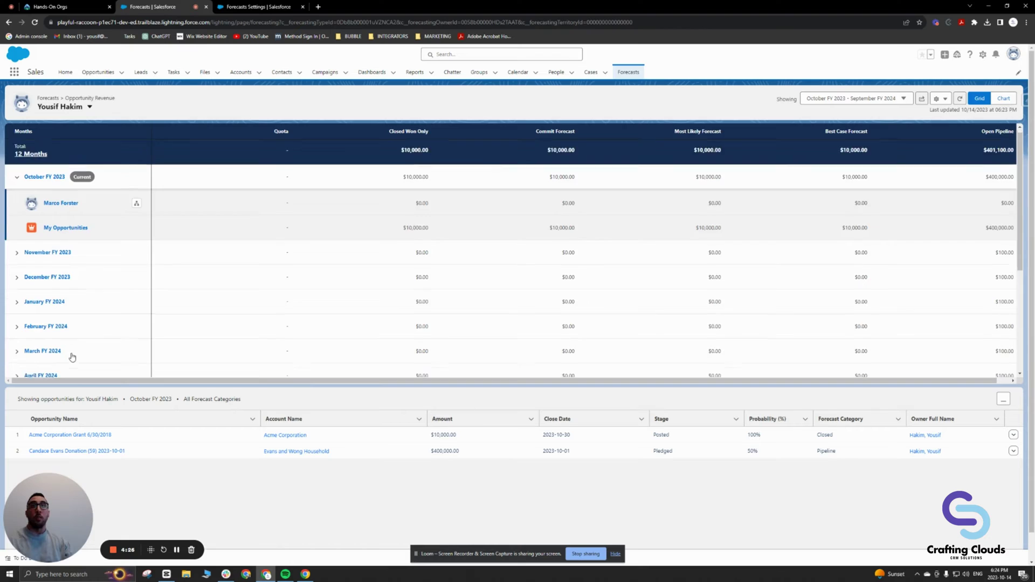
{"action": "scroll", "coordinate": [72, 357], "scroll_direction": "down", "scroll_amount": 1}
{"action": "scroll", "coordinate": [79, 363], "scroll_direction": "up", "scroll_amount": 1}
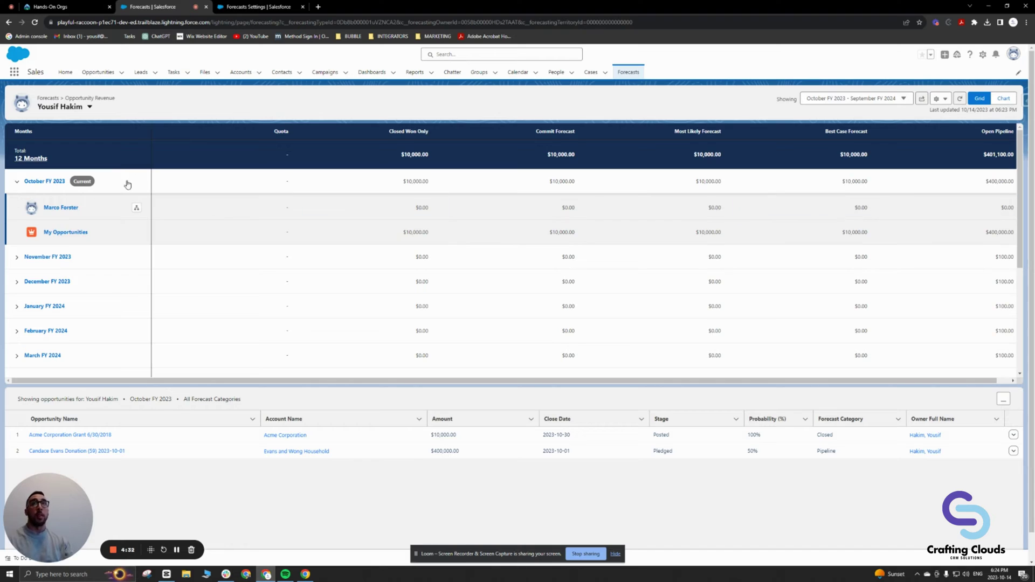
{"action": "left_click", "coordinate": [16, 182]}
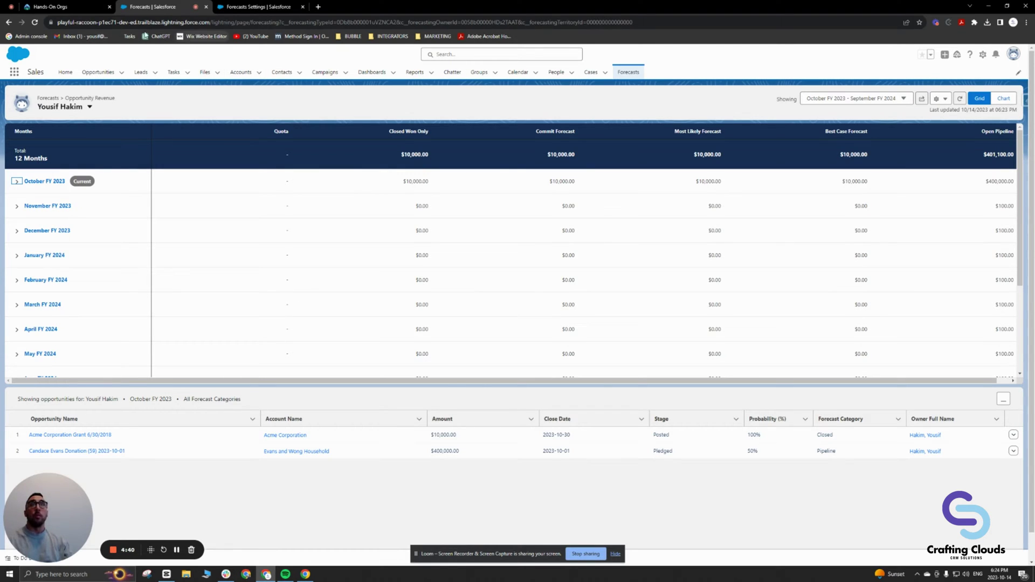
In Forecasts Settings, edit the default date range and set its forecast period to Quarterly.
{"action": "left_click", "coordinate": [258, 7]}
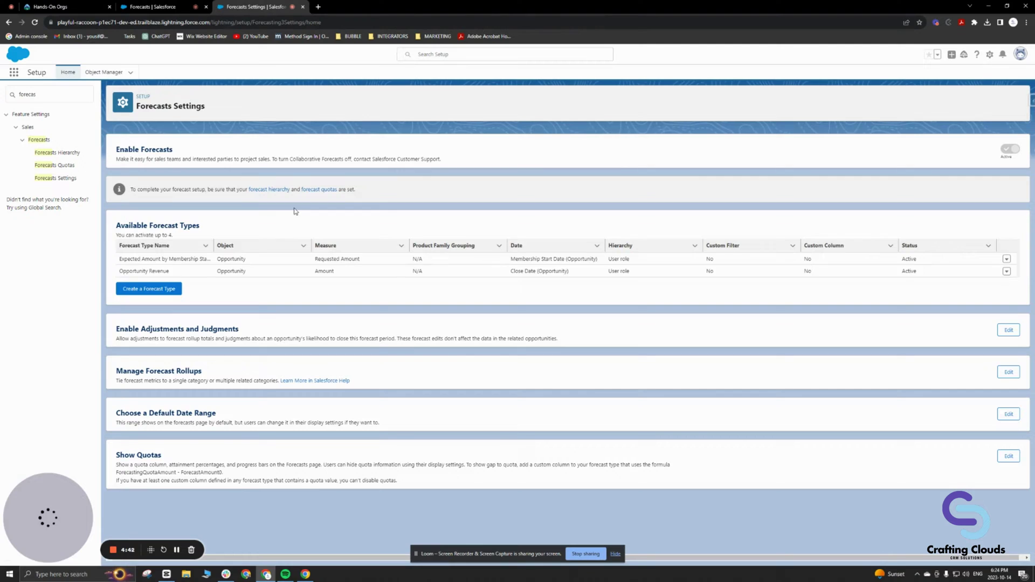
{"action": "left_click", "coordinate": [1008, 415]}
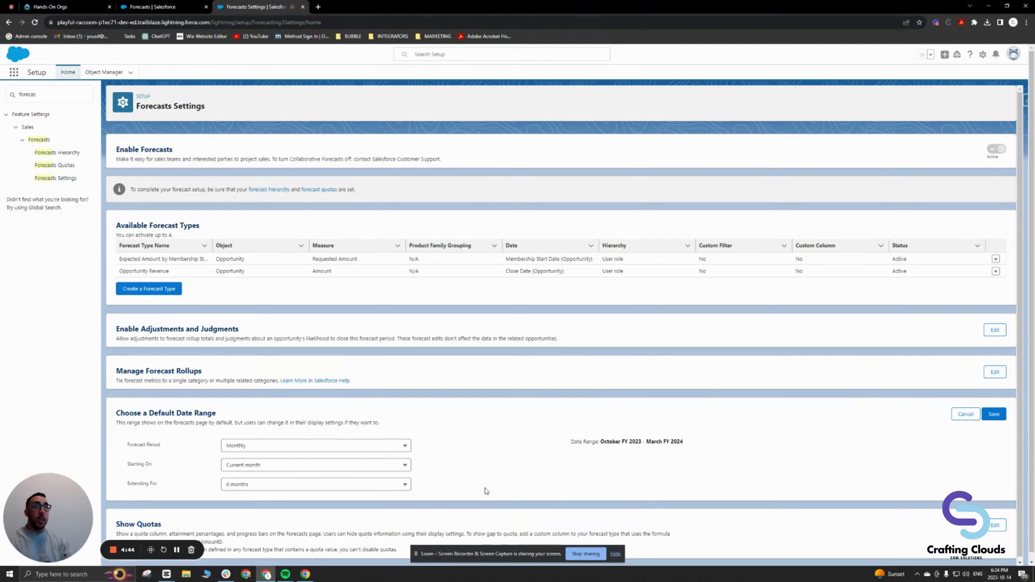
{"action": "left_click", "coordinate": [323, 450]}
{"action": "left_click", "coordinate": [291, 482]}
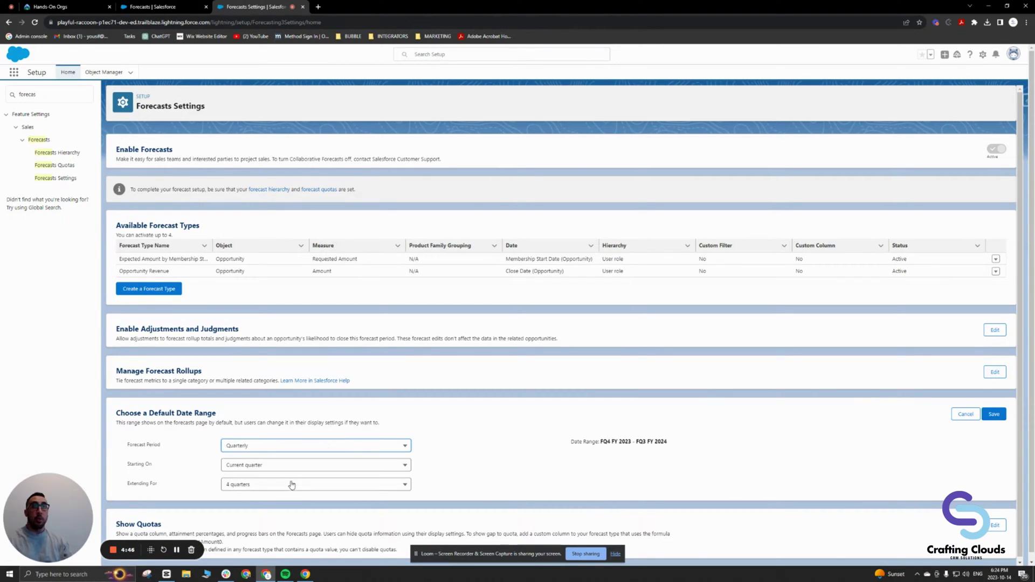
Start the default date range on 8 future quarters, extend it for 8 quarters, and check the resulting date range.
{"action": "left_click", "coordinate": [261, 465]}
{"action": "scroll", "coordinate": [528, 411], "scroll_direction": "down", "scroll_amount": 2}
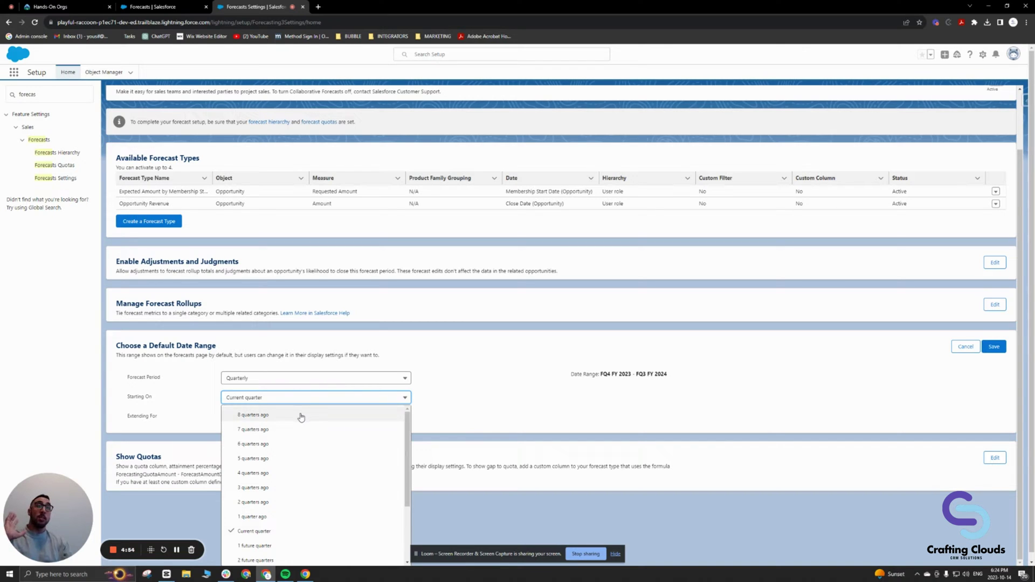
{"action": "scroll", "coordinate": [267, 423], "scroll_direction": "down", "scroll_amount": 2}
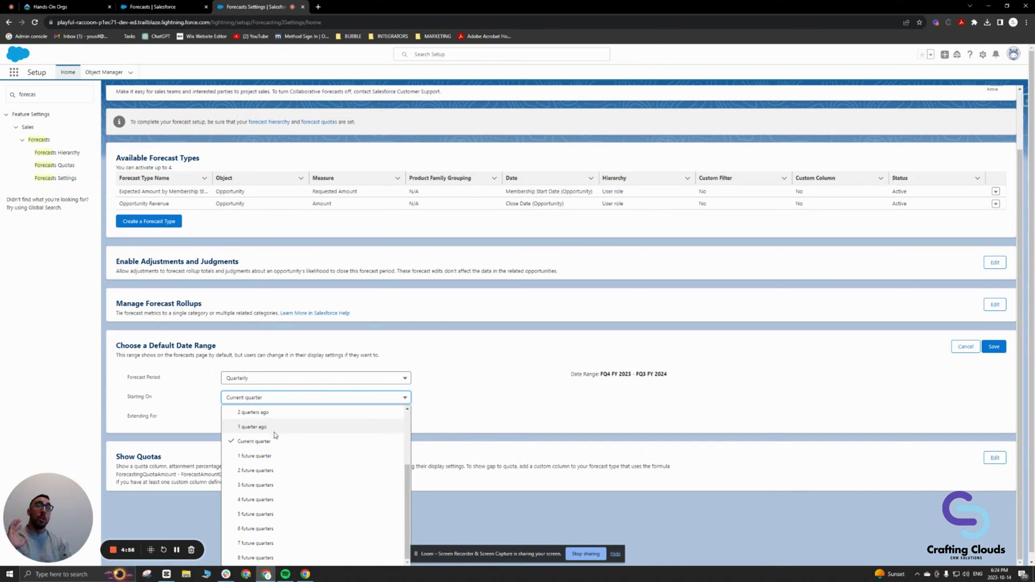
{"action": "scroll", "coordinate": [276, 475], "scroll_direction": "down", "scroll_amount": 1}
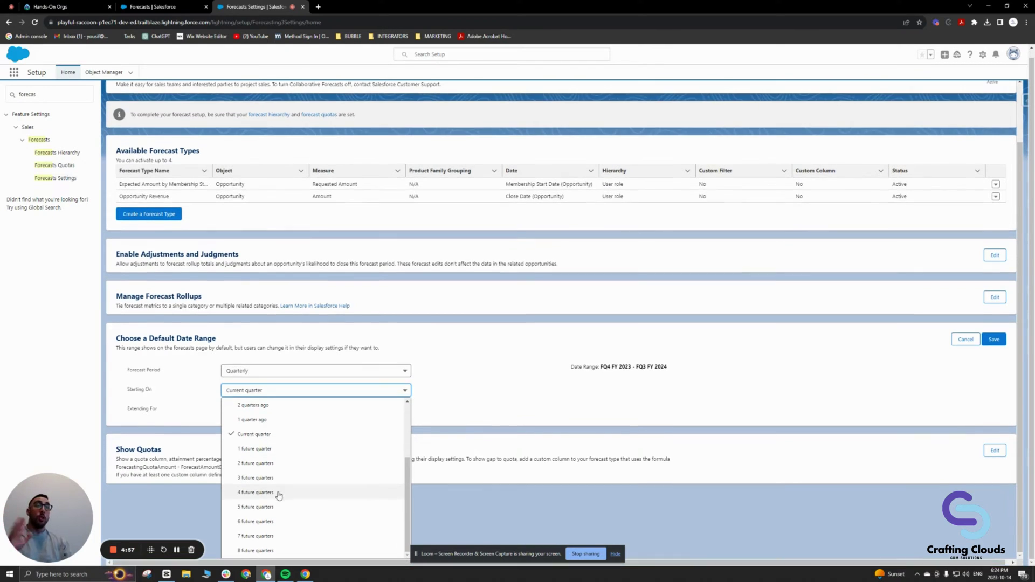
{"action": "left_click", "coordinate": [280, 549]}
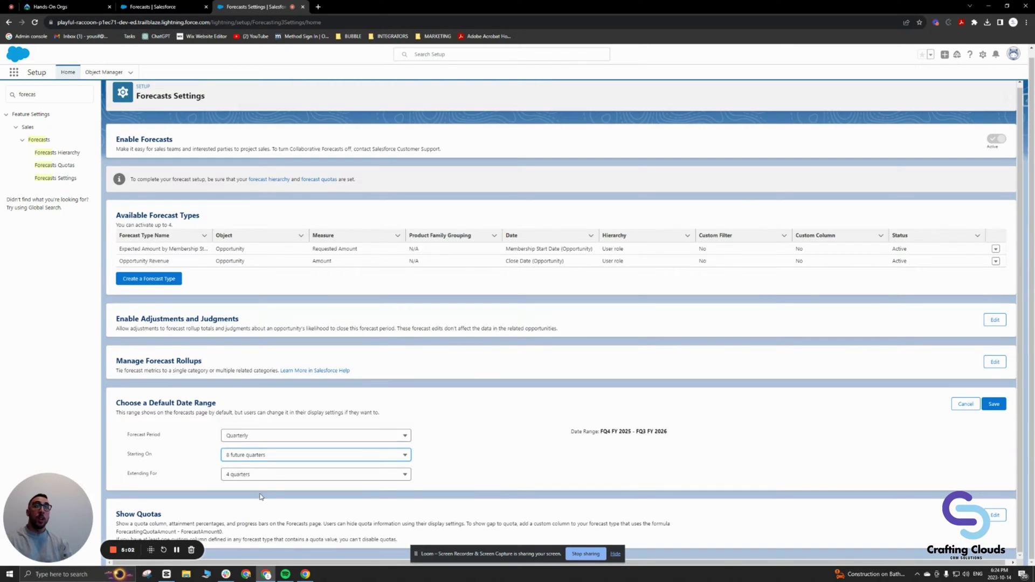
{"action": "left_click", "coordinate": [270, 475]}
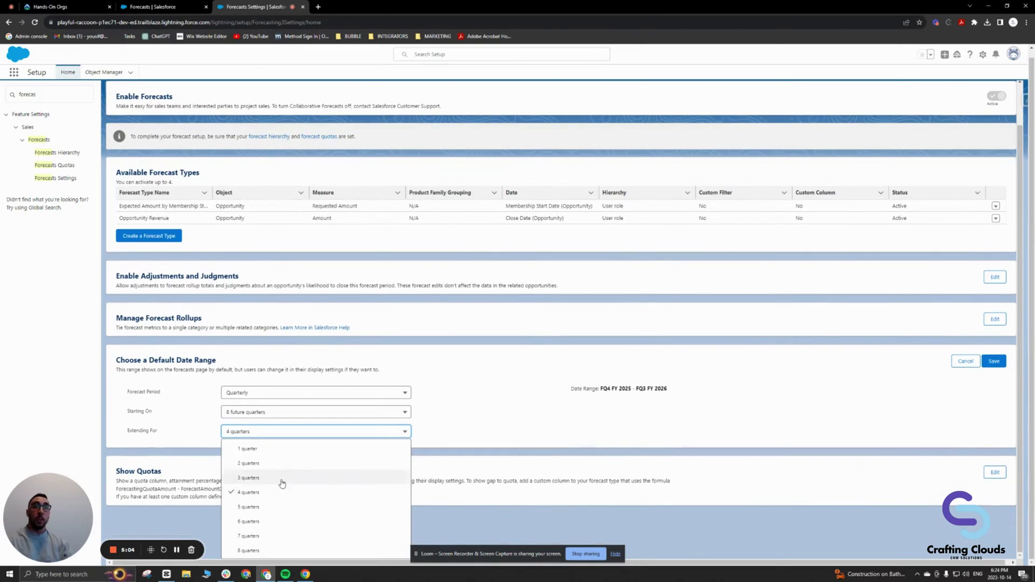
{"action": "left_click", "coordinate": [285, 550]}
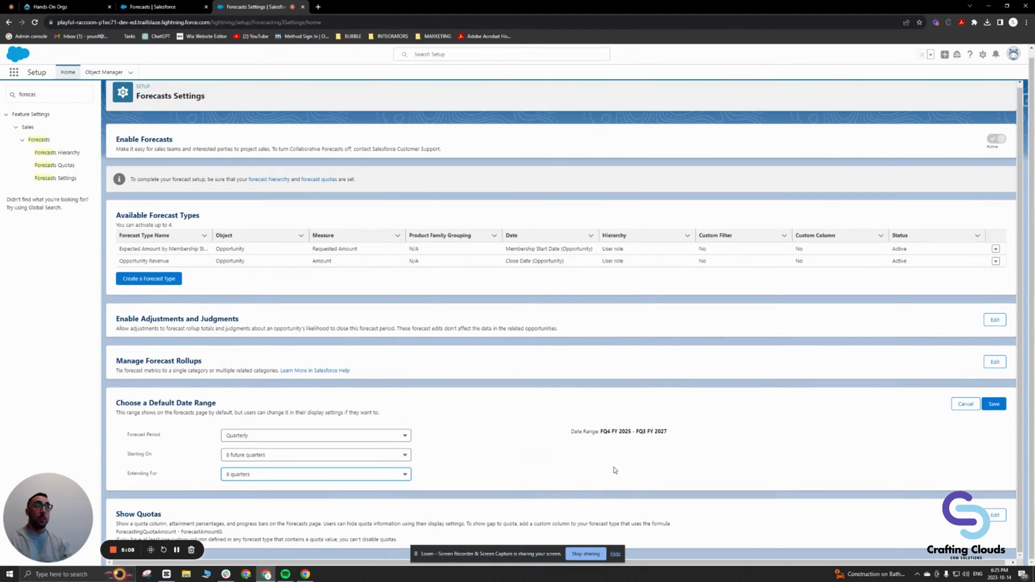
{"action": "left_click_drag", "start_coordinate": [574, 431], "coordinate": [659, 433]}
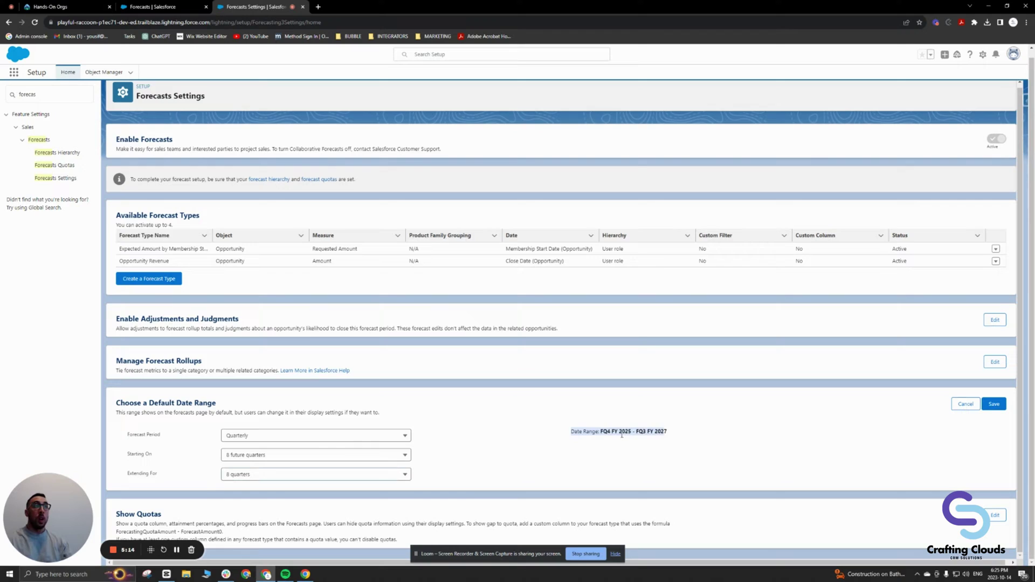
{"action": "left_click", "coordinate": [646, 433]}
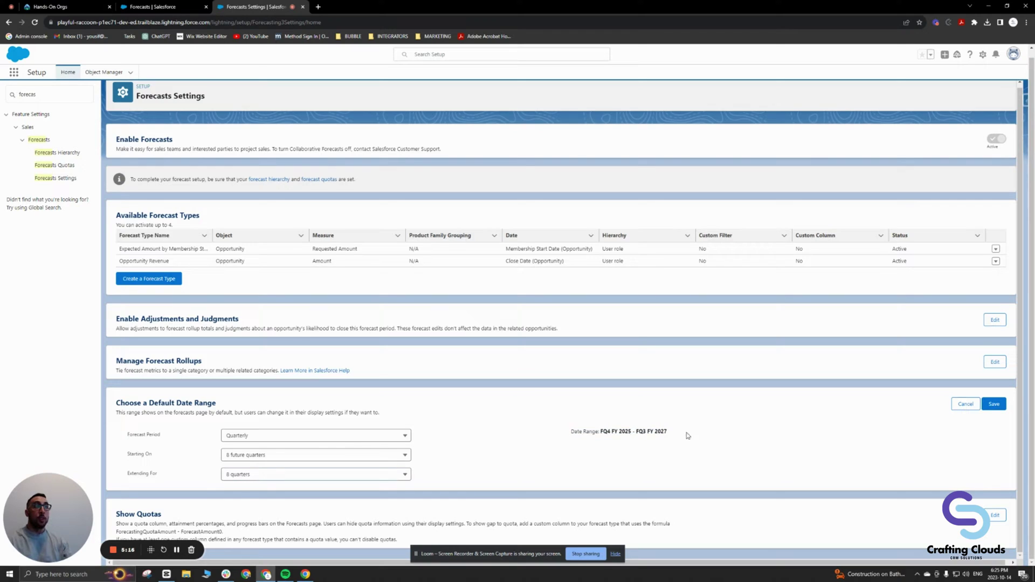
{"action": "left_click_drag", "start_coordinate": [674, 431], "coordinate": [591, 429]}
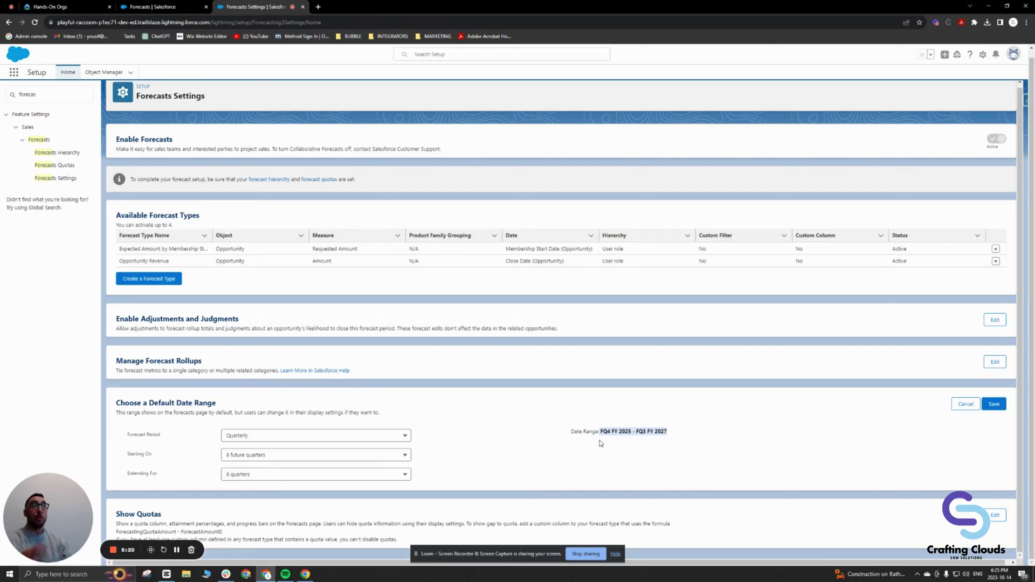
Switch the forecast period to Monthly, starting on 15 months ago and extending for 15 months.
{"action": "left_click", "coordinate": [404, 437]}
{"action": "left_click", "coordinate": [381, 450]}
{"action": "left_click", "coordinate": [386, 457]}
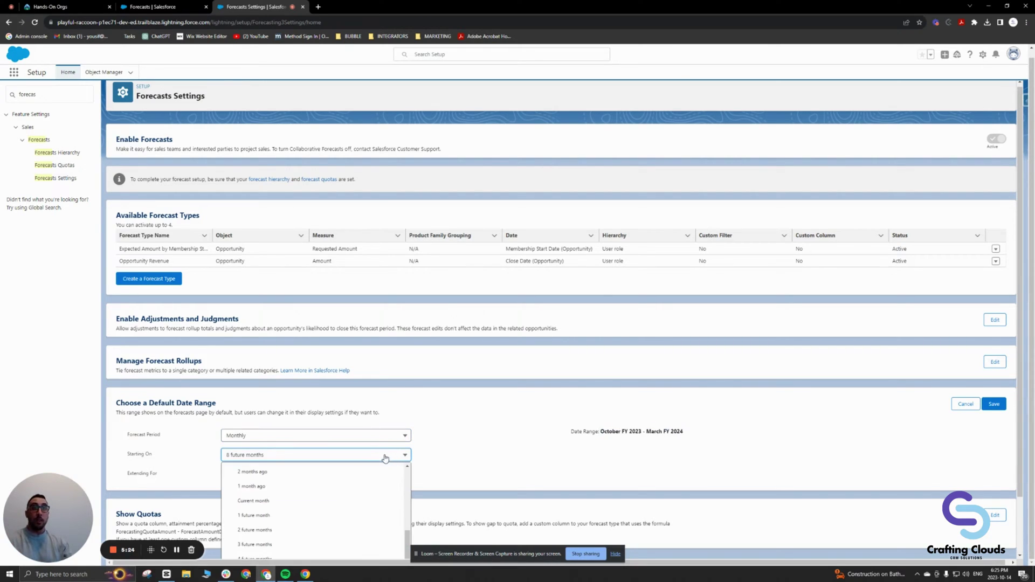
{"action": "left_click", "coordinate": [320, 474]}
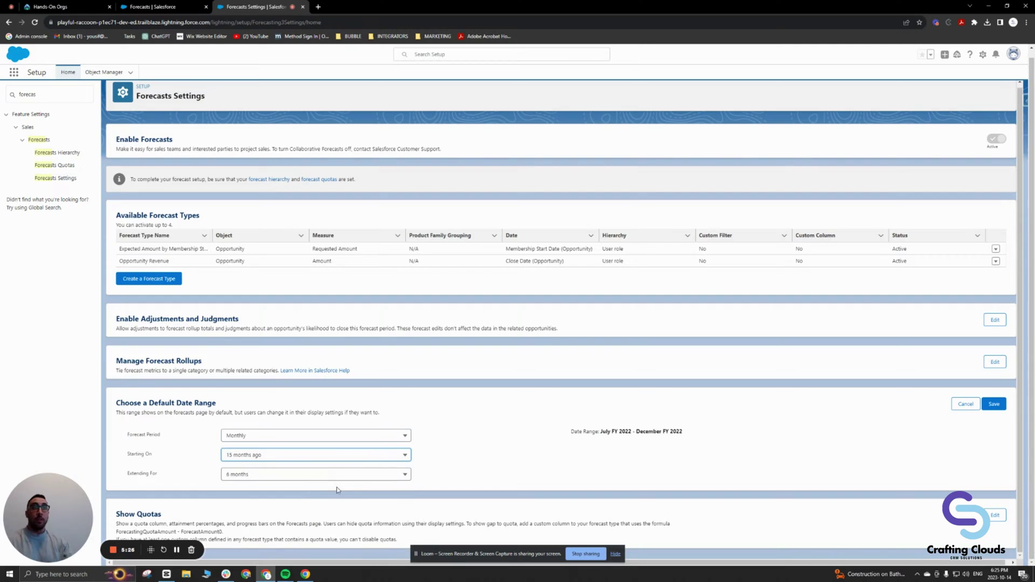
{"action": "left_click", "coordinate": [381, 481]}
{"action": "scroll", "coordinate": [331, 492], "scroll_direction": "down", "scroll_amount": 2}
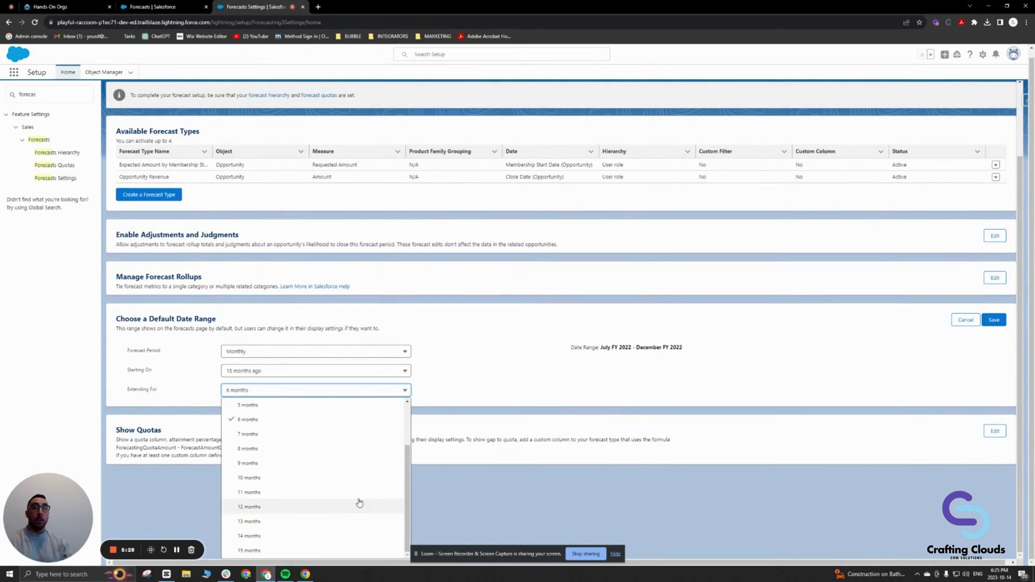
{"action": "left_click", "coordinate": [285, 551]}
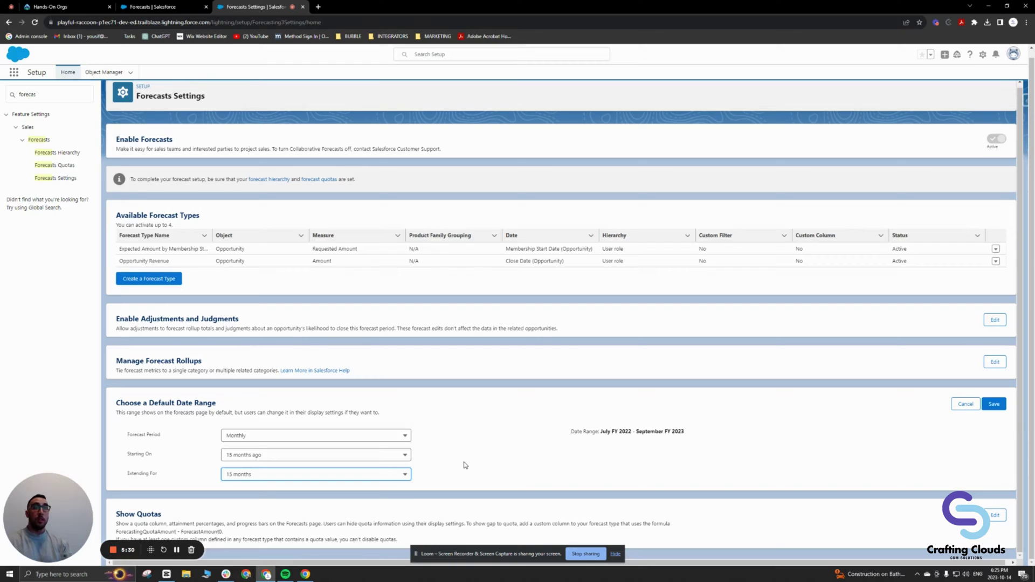
Set the monthly range to start on 15 future months and check the resulting date range.
{"action": "left_click", "coordinate": [342, 457]}
{"action": "scroll", "coordinate": [335, 488], "scroll_direction": "down", "scroll_amount": 6}
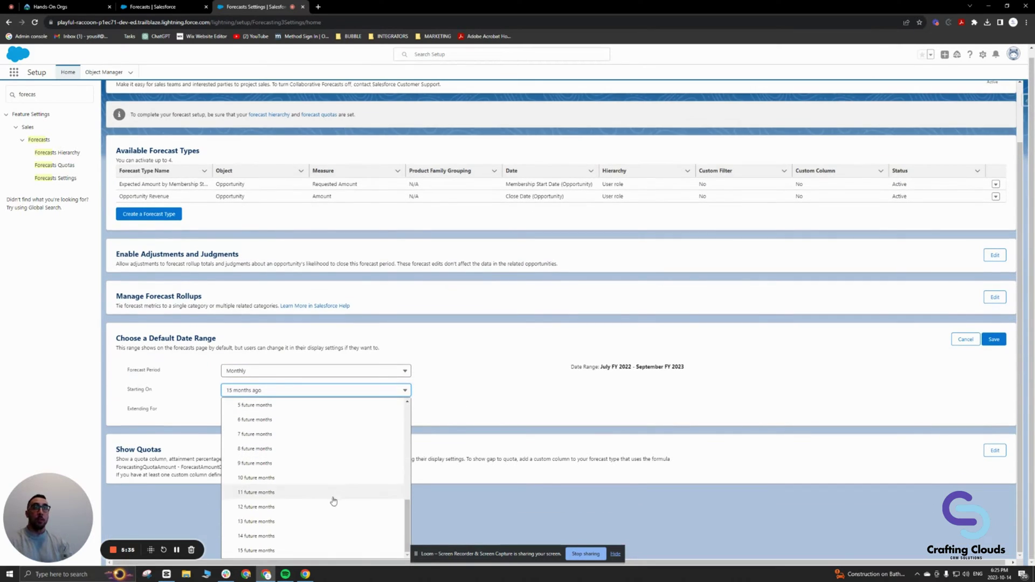
{"action": "left_click", "coordinate": [295, 550]}
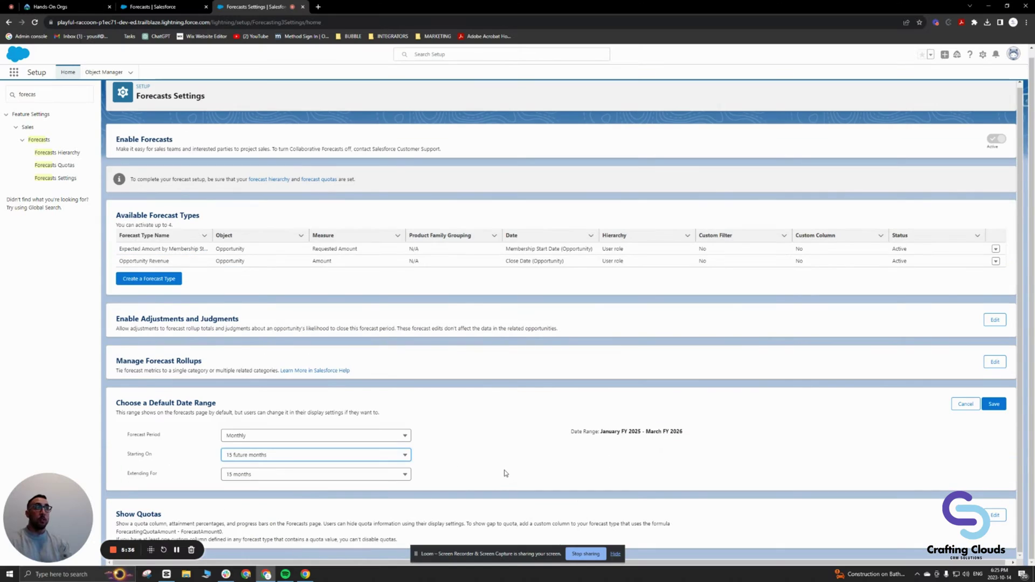
{"action": "left_click", "coordinate": [677, 433]}
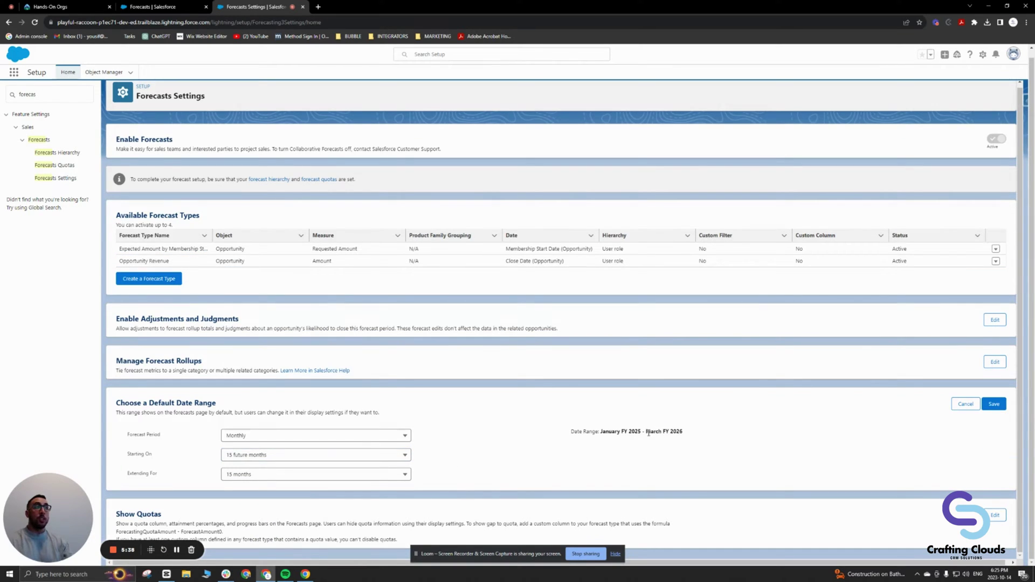
{"action": "mouse_move", "coordinate": [648, 432]}
{"action": "left_mouse_down"}
{"action": "mouse_move", "coordinate": [687, 433]}
{"action": "mouse_move", "coordinate": [647, 432]}
{"action": "left_mouse_up"}
{"action": "left_click", "coordinate": [687, 435]}
{"action": "left_click", "coordinate": [644, 431]}
{"action": "left_click", "coordinate": [657, 434]}
{"action": "double_click", "coordinate": [673, 432]}
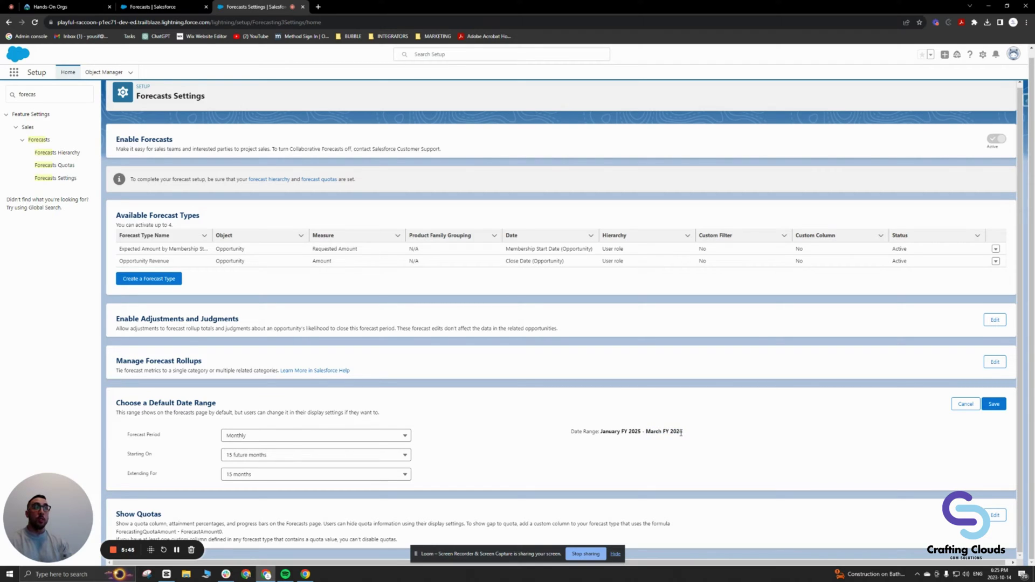
Return the forecast period to Quarterly, starting on 8 future quarters and extending for 8 quarters, and check the resulting range.
{"action": "left_click", "coordinate": [380, 436]}
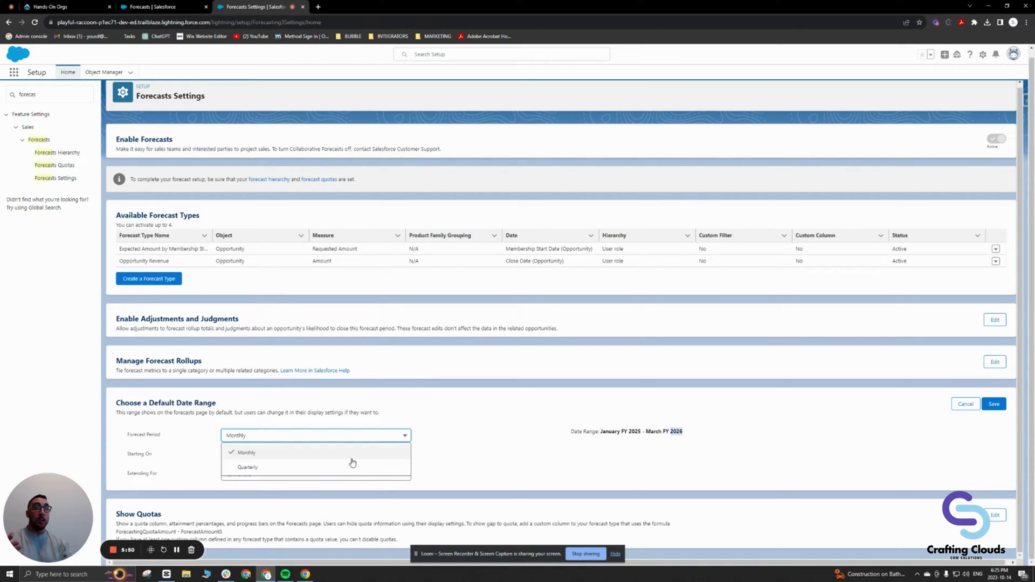
{"action": "left_click", "coordinate": [351, 466]}
{"action": "left_click", "coordinate": [362, 455]}
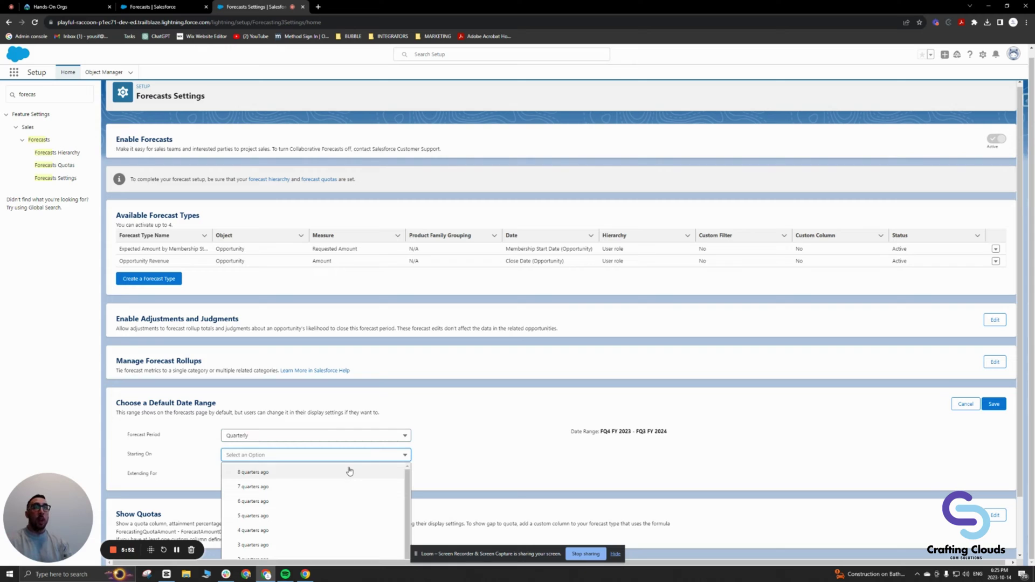
{"action": "scroll", "coordinate": [349, 479], "scroll_direction": "down", "scroll_amount": 5}
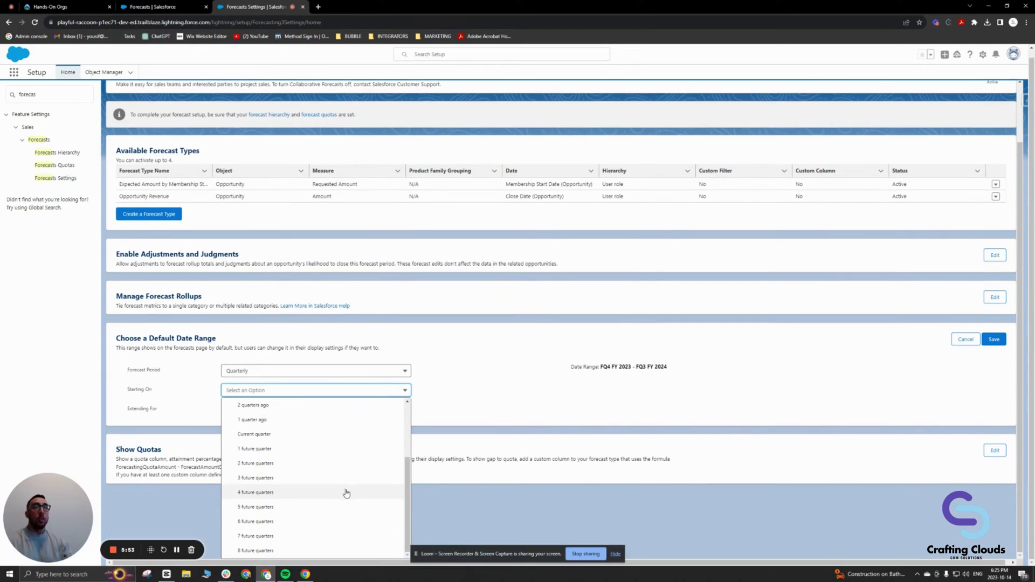
{"action": "left_click", "coordinate": [300, 551]}
{"action": "left_click", "coordinate": [302, 475]}
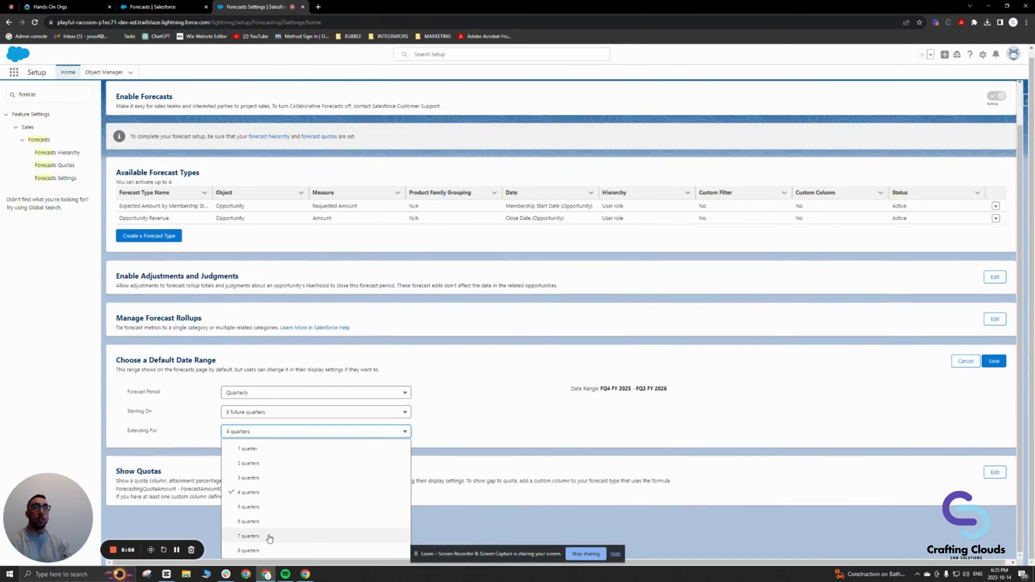
{"action": "left_click", "coordinate": [266, 548]}
{"action": "left_click", "coordinate": [668, 432]}
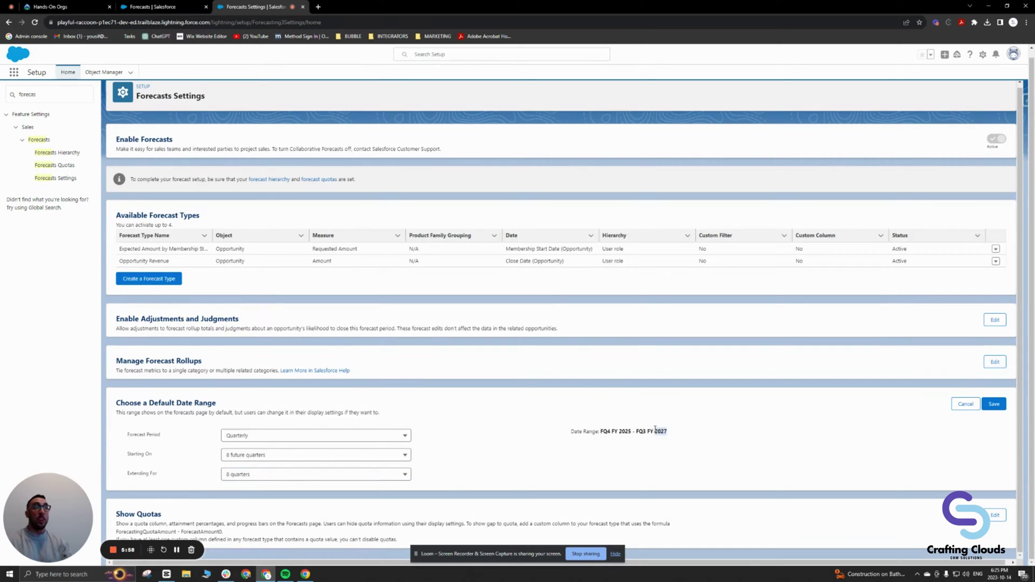
{"action": "triple_click", "coordinate": [657, 429]}
{"action": "left_click", "coordinate": [668, 426]}
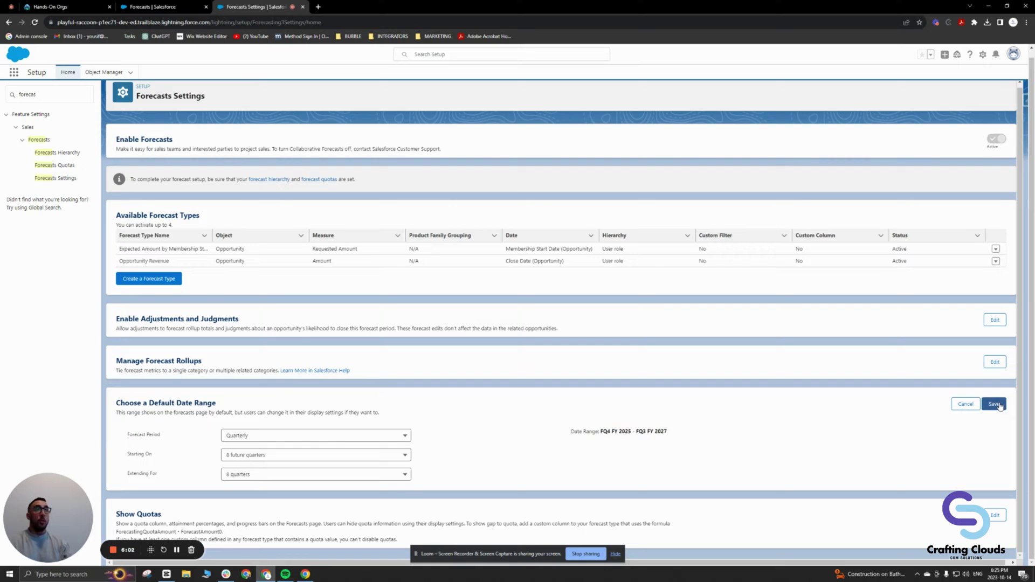
Save the default date range, acknowledging that changing the forecast period deletes adjustments and quotas.
{"action": "left_click", "coordinate": [999, 406]}
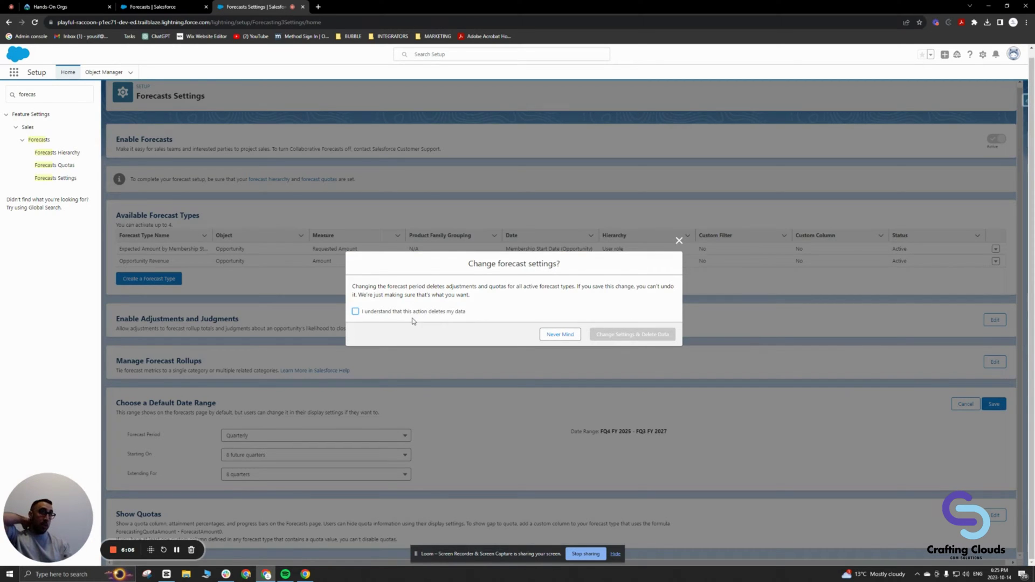
{"action": "left_click", "coordinate": [421, 313]}
{"action": "left_click", "coordinate": [636, 336]}
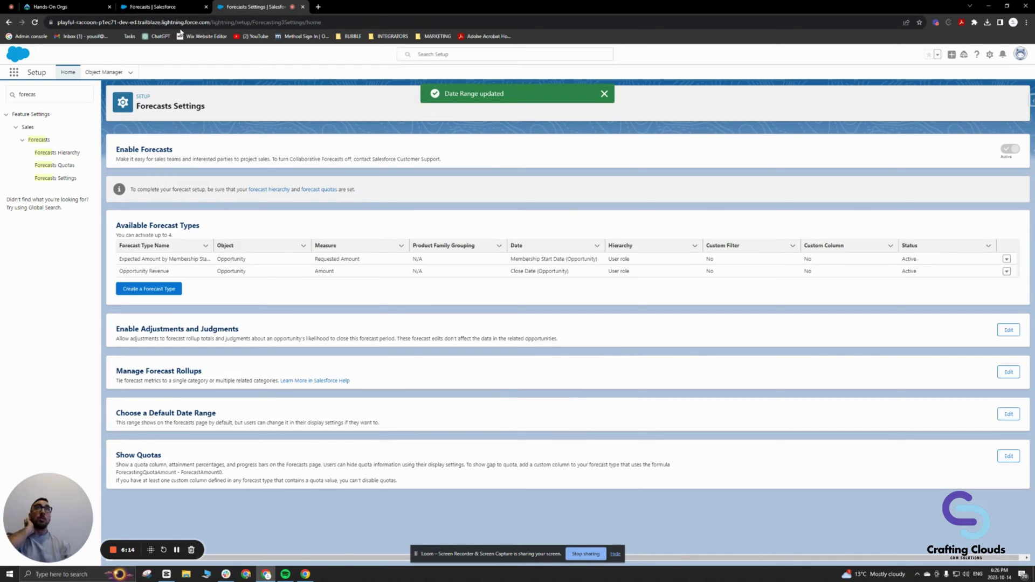
Reload the Forecasts page and compare its displayed range with the default date range saved in Forecasts Settings.
{"action": "left_click", "coordinate": [152, 6]}
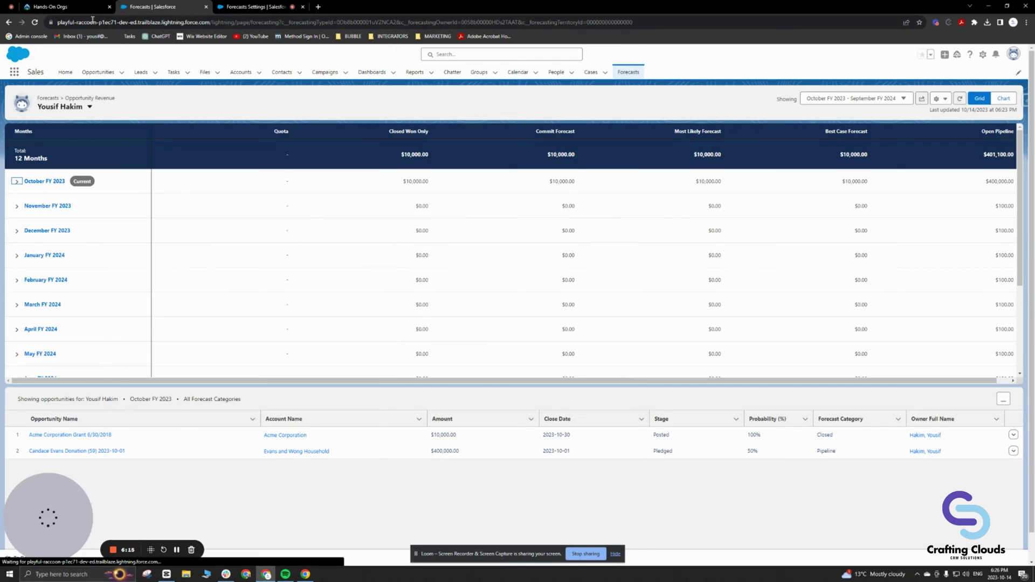
{"action": "left_click", "coordinate": [34, 23]}
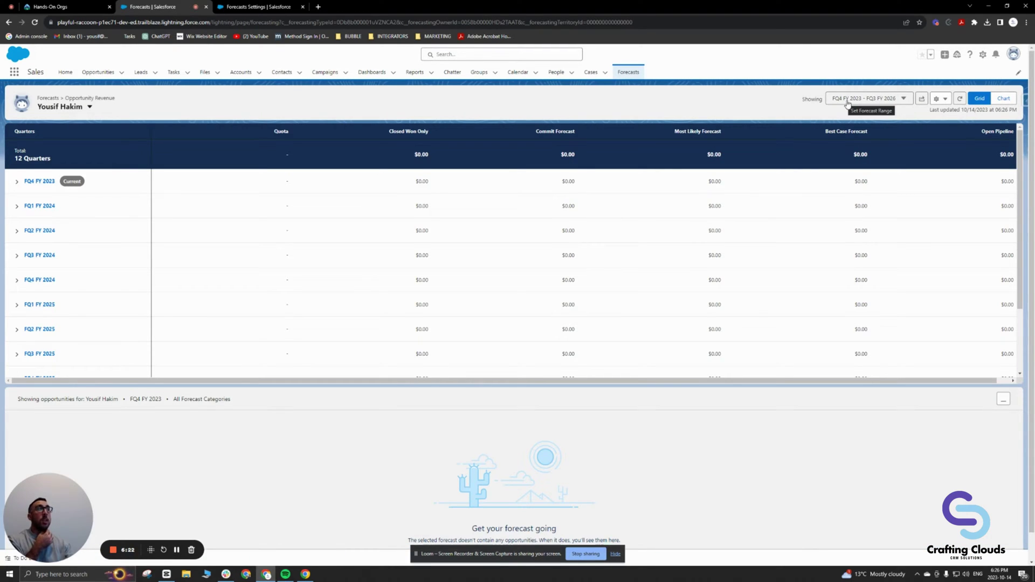
{"action": "left_click", "coordinate": [258, 7]}
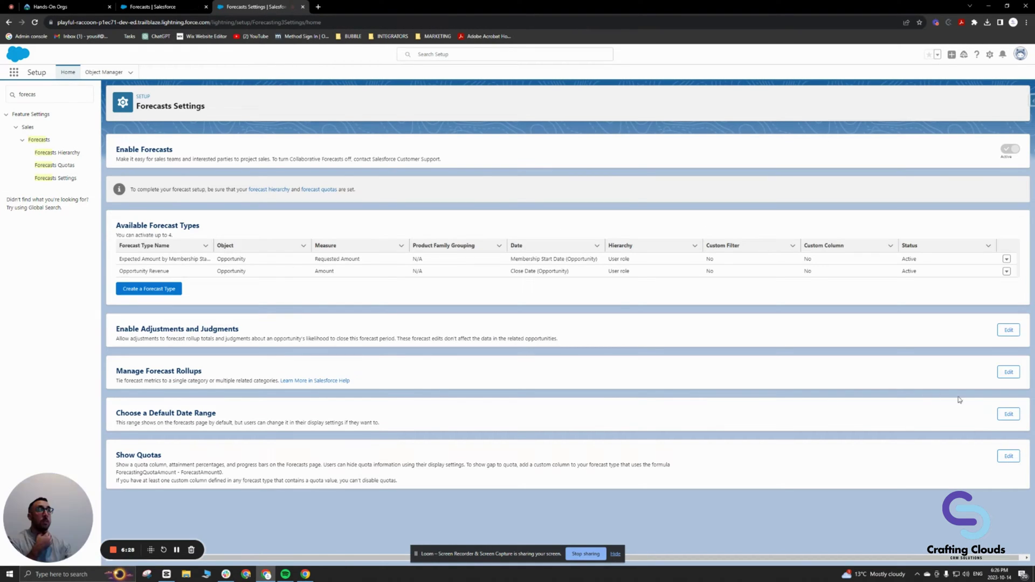
{"action": "left_click", "coordinate": [1007, 414]}
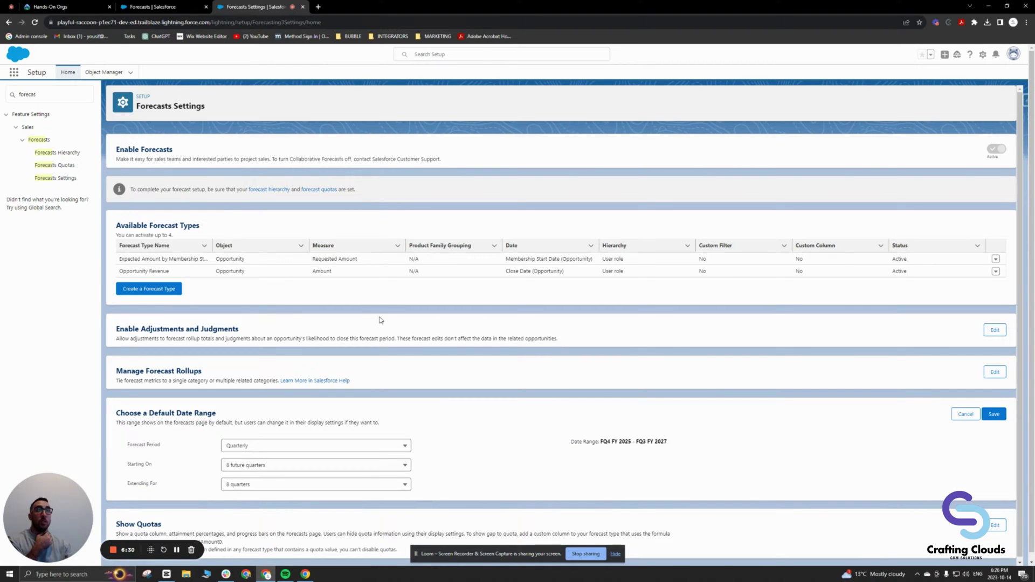
On the Forecasts page, apply the forecast range from FQ4 FY 2025 to FQ3 FY 2027 and save it.
{"action": "left_click", "coordinate": [152, 7]}
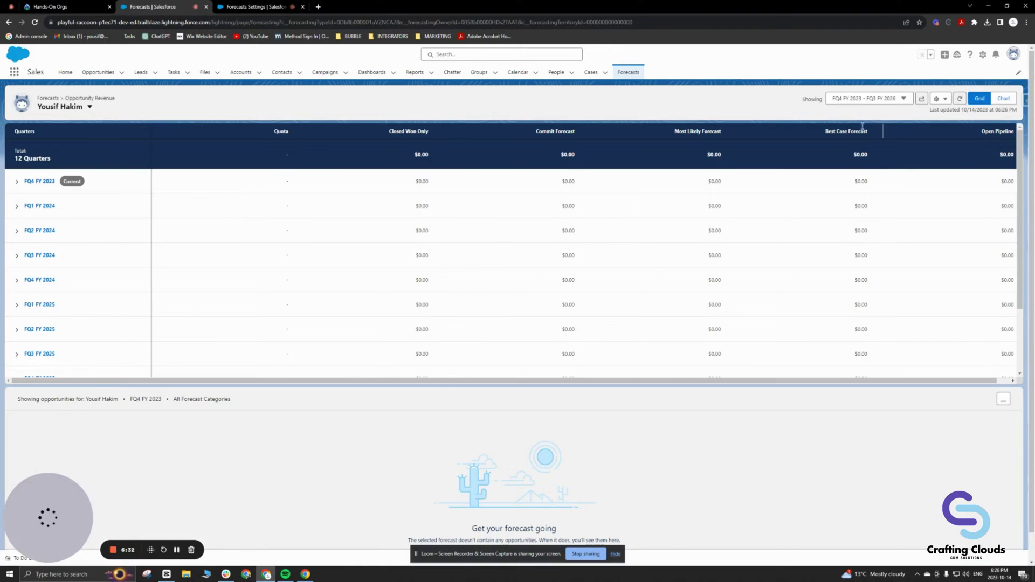
{"action": "left_click", "coordinate": [858, 100]}
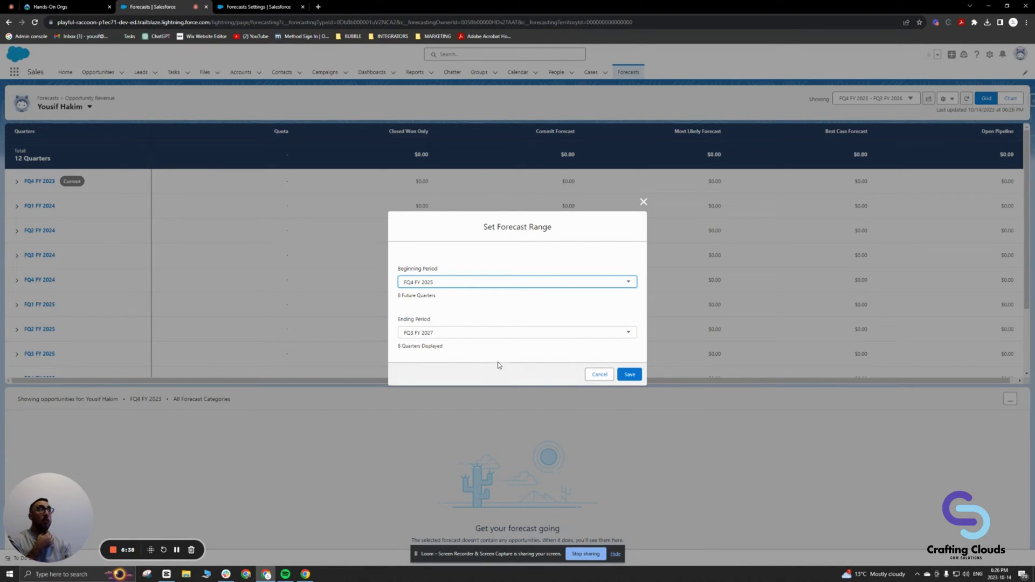
{"action": "left_click", "coordinate": [626, 374]}
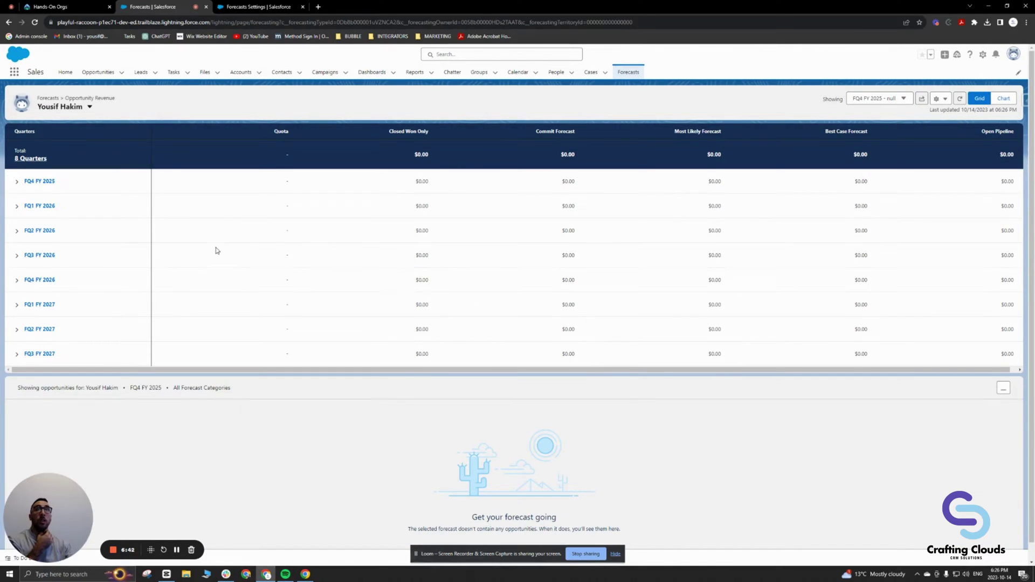
Expand the FQ3 FY 2027 and FQ4 FY 2025 rows on the Forecasts page to inspect their breakdown by user.
{"action": "scroll", "coordinate": [215, 249], "scroll_direction": "down", "scroll_amount": 1}
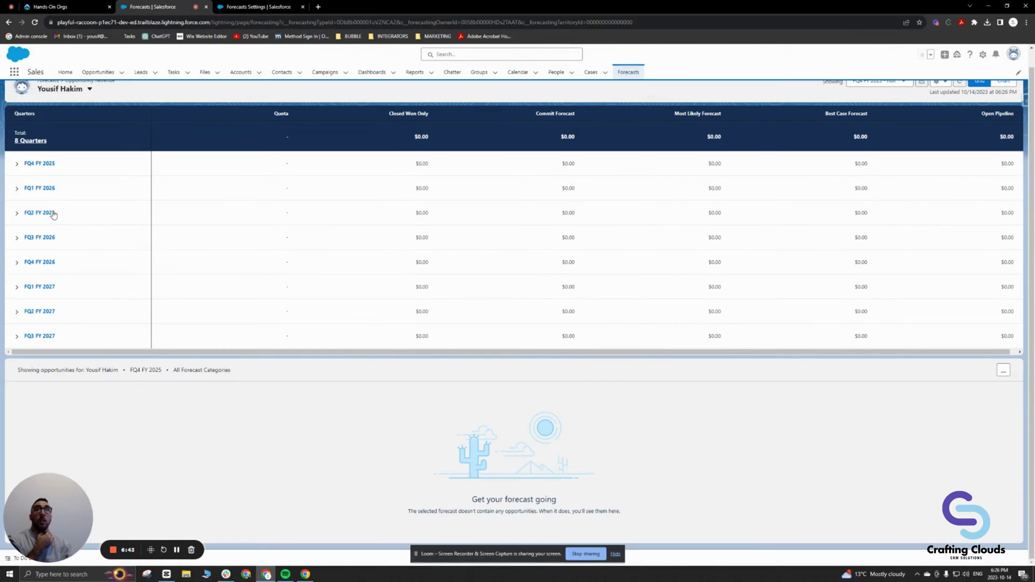
{"action": "left_click", "coordinate": [17, 336]}
{"action": "scroll", "coordinate": [446, 324], "scroll_direction": "up", "scroll_amount": 2}
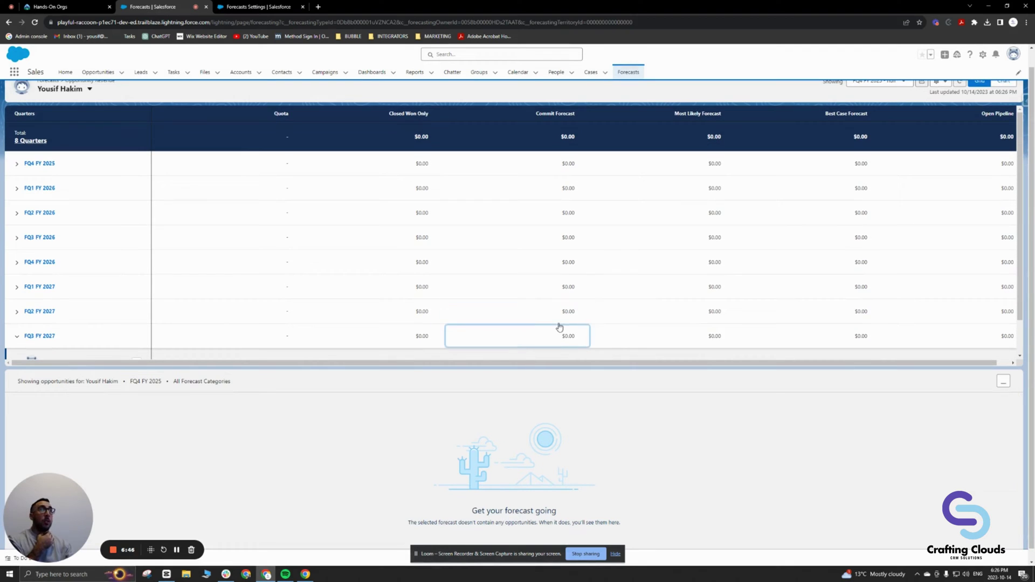
{"action": "left_click", "coordinate": [17, 164]}
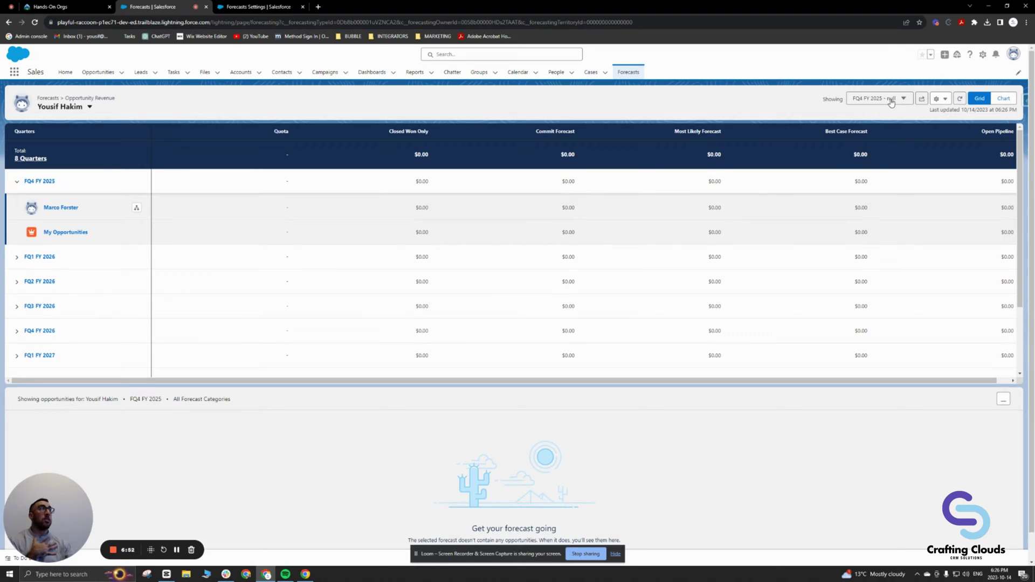
In Forecasts Settings, set the default date range to Monthly, starting on the current month and extending for 12 months.
{"action": "left_click", "coordinate": [274, 8]}
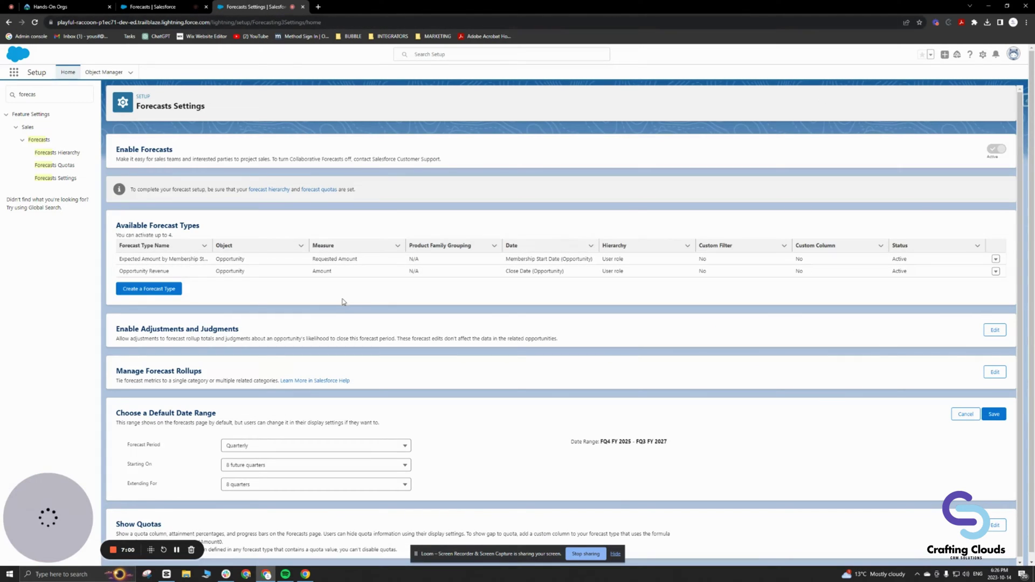
{"action": "left_click", "coordinate": [392, 445]}
{"action": "left_click", "coordinate": [346, 464]}
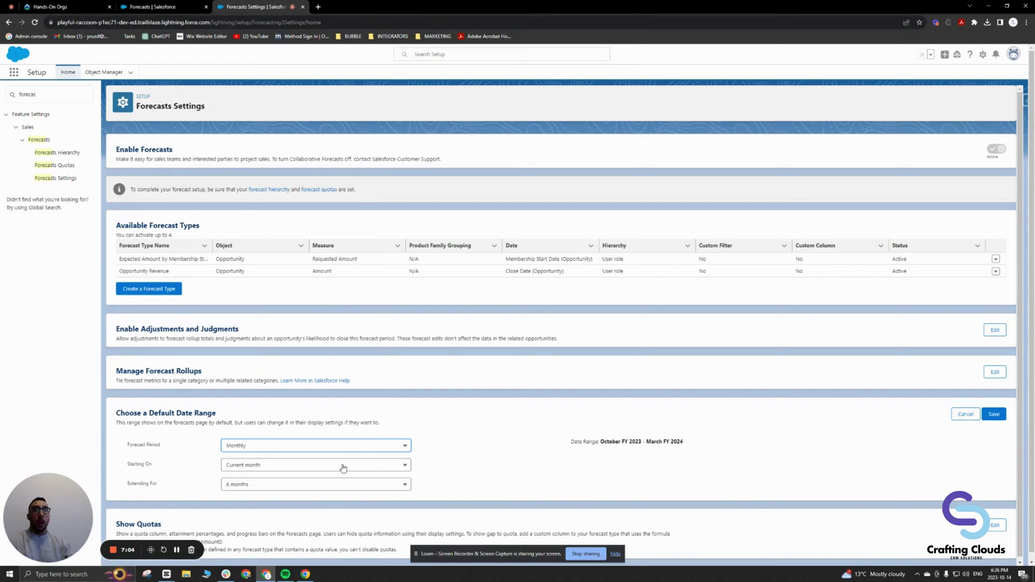
{"action": "left_click", "coordinate": [302, 485]}
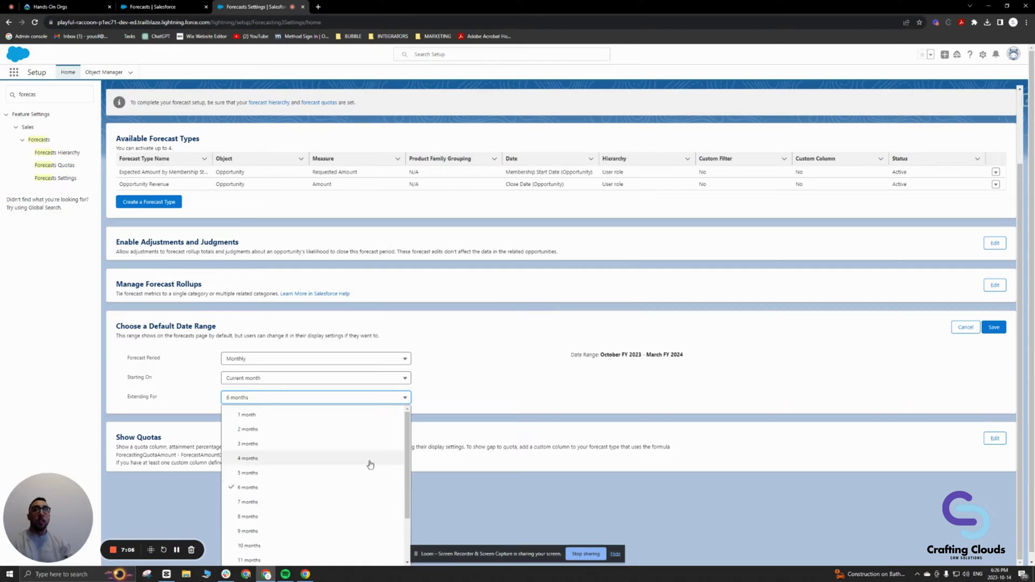
{"action": "left_click", "coordinate": [298, 517]}
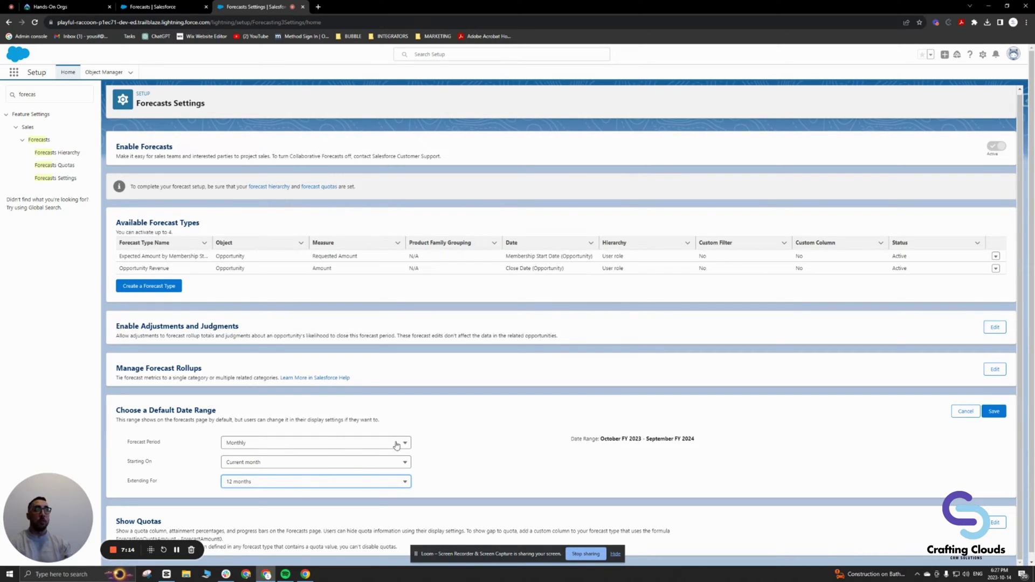
Save the monthly default date range, acknowledging that the change deletes existing adjustments and quotas.
{"action": "left_click", "coordinate": [994, 411]}
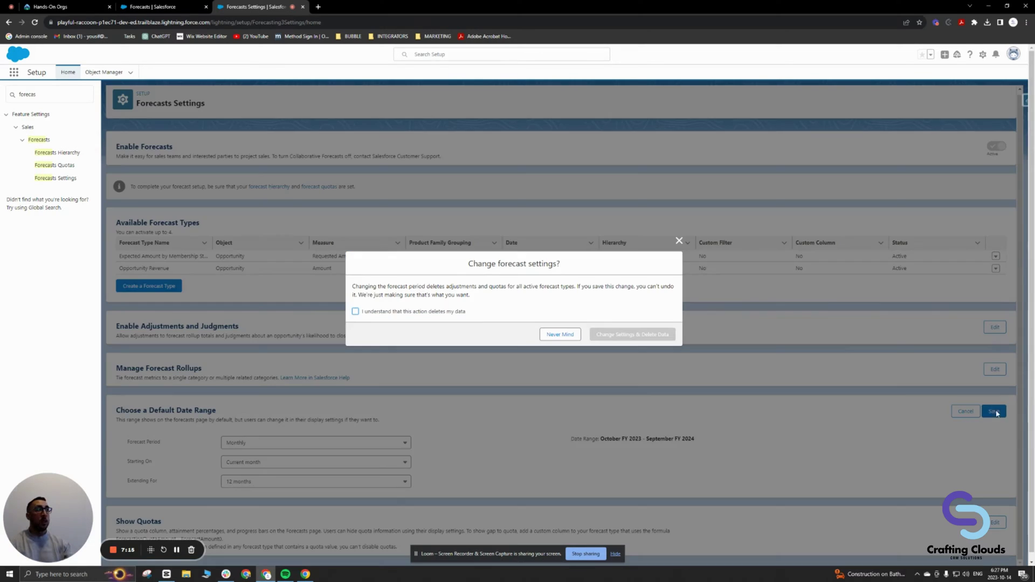
{"action": "left_click", "coordinate": [355, 311]}
{"action": "left_click", "coordinate": [626, 335]}
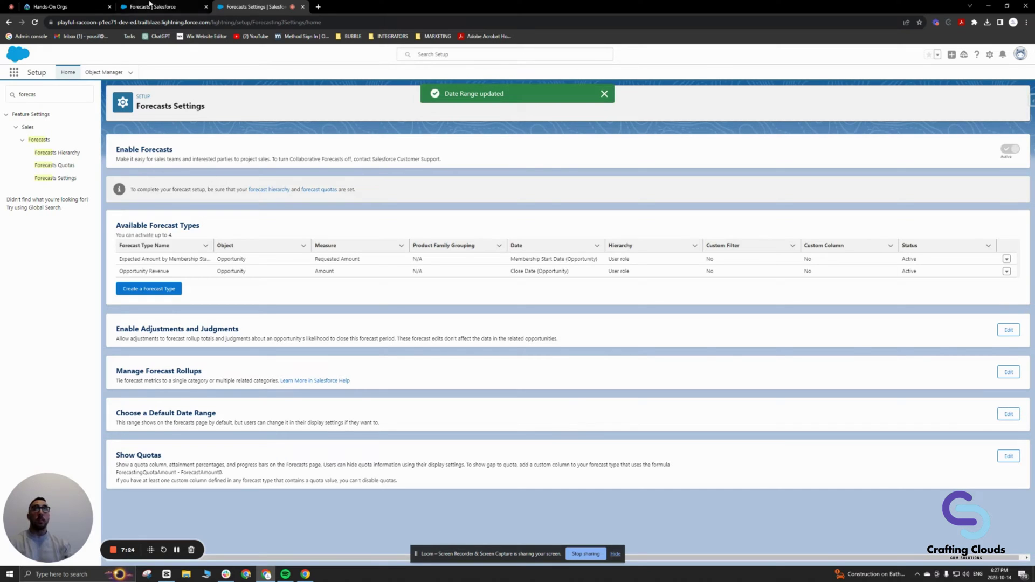
On the Forecasts page, apply the forecast range from October FY 2023 to September FY 2024 and save it.
{"action": "left_click", "coordinate": [152, 7]}
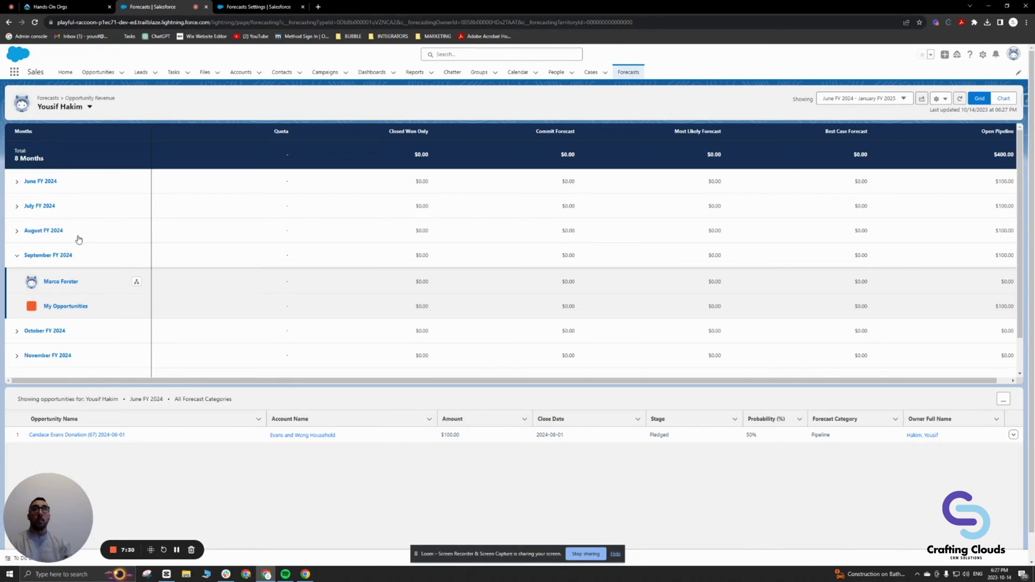
{"action": "scroll", "coordinate": [85, 210], "scroll_direction": "down", "scroll_amount": 1}
{"action": "scroll", "coordinate": [86, 210], "scroll_direction": "up", "scroll_amount": 1}
{"action": "scroll", "coordinate": [76, 222], "scroll_direction": "down", "scroll_amount": 1}
{"action": "scroll", "coordinate": [81, 229], "scroll_direction": "up", "scroll_amount": 1}
{"action": "left_click", "coordinate": [862, 99]}
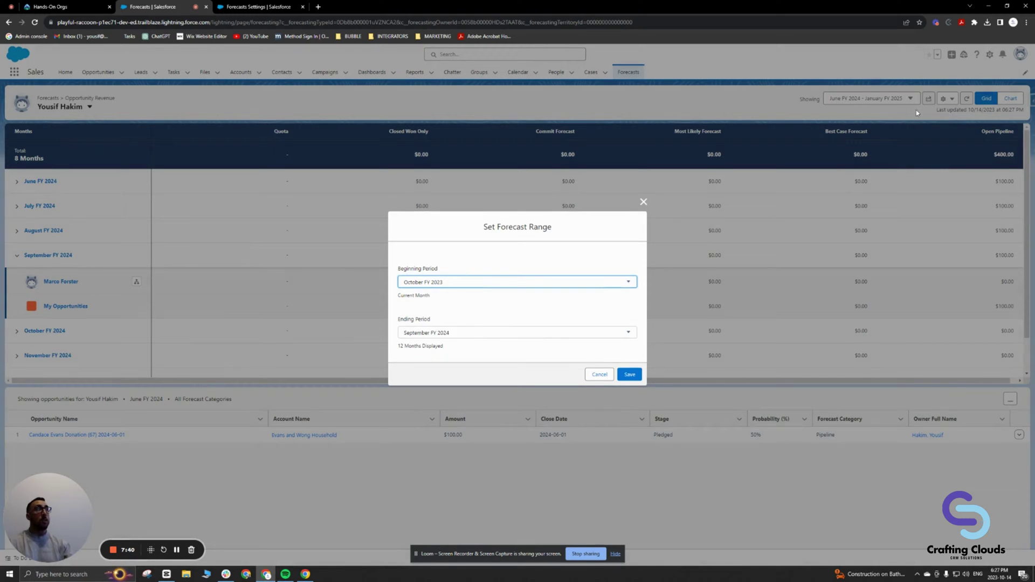
{"action": "left_click", "coordinate": [629, 377]}
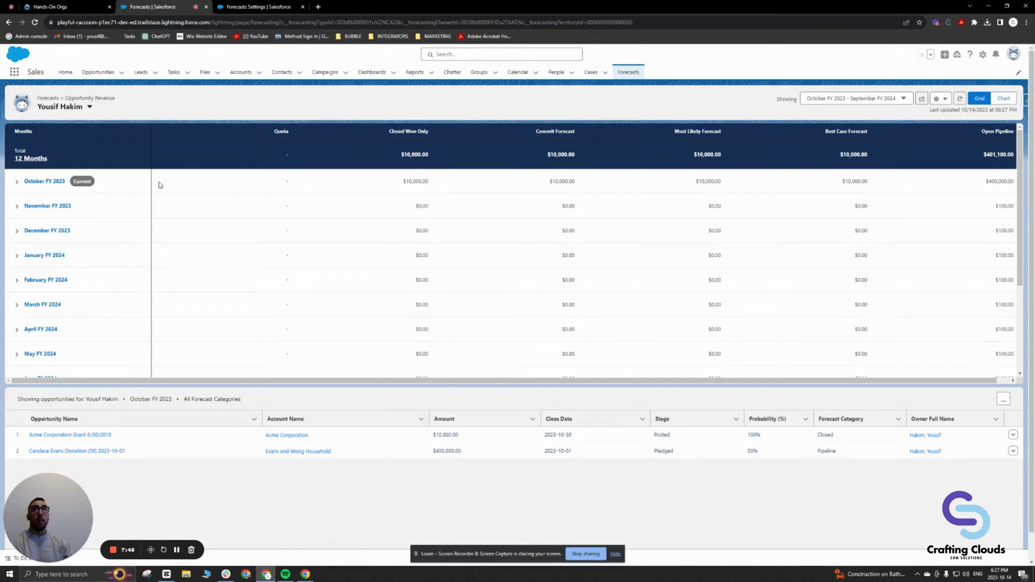
Review the 12 monthly rows, and expand October FY 2023 to examine its breakdown before collapsing it.
{"action": "scroll", "coordinate": [55, 268], "scroll_direction": "down", "scroll_amount": 2}
{"action": "scroll", "coordinate": [59, 269], "scroll_direction": "up", "scroll_amount": 2}
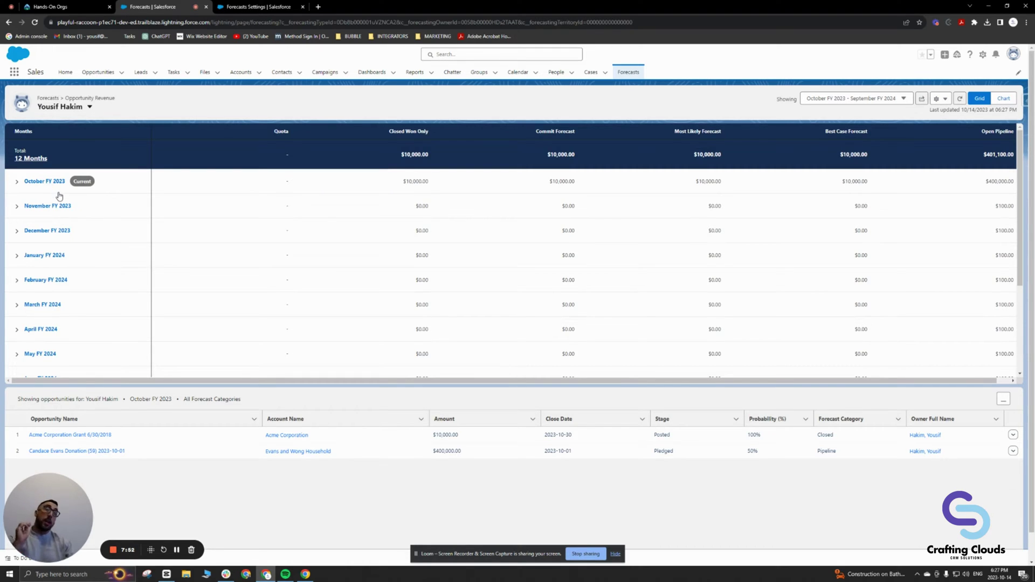
{"action": "left_click", "coordinate": [17, 182]}
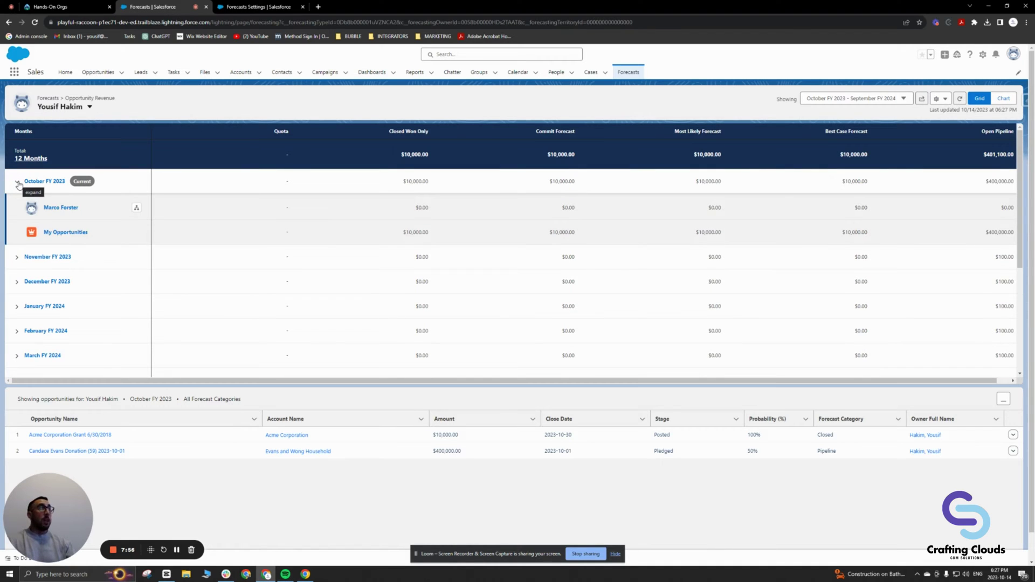
{"action": "left_click", "coordinate": [17, 182]}
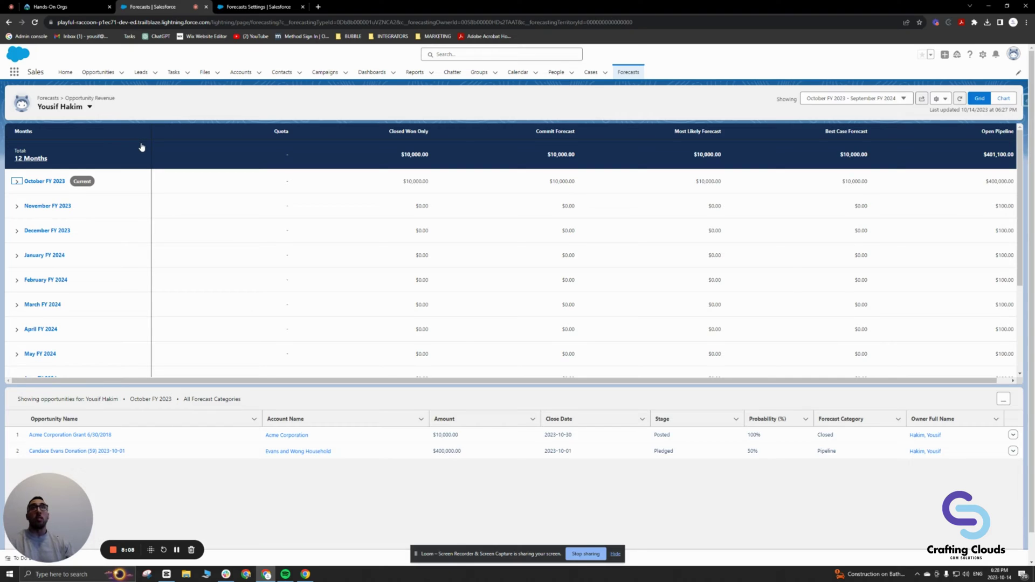
Locate the Quota column on the Forecasts page, and turn off Show quotas in Forecasts Settings, saving the change.
{"action": "left_click", "coordinate": [237, 10]}
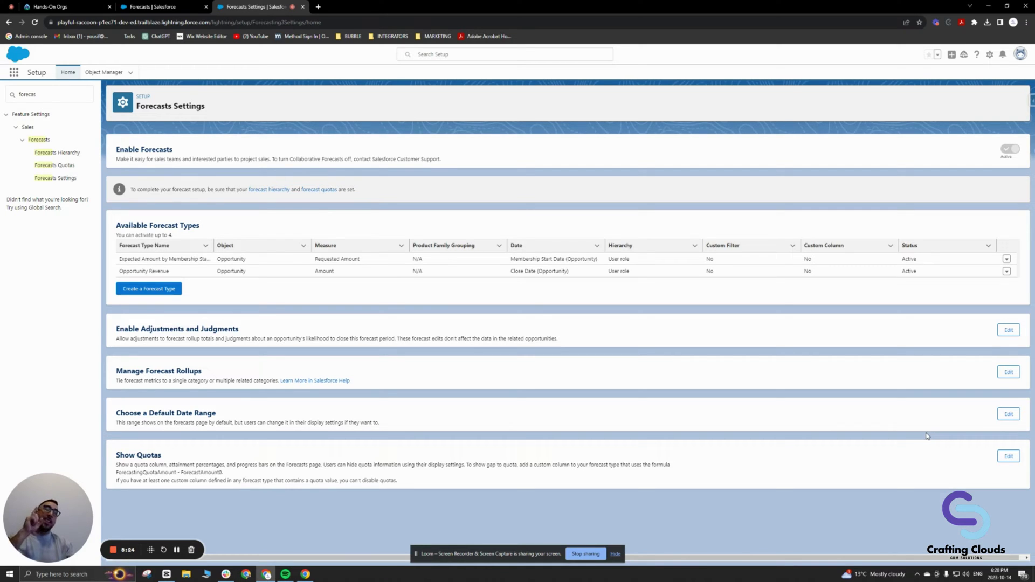
{"action": "left_click", "coordinate": [1008, 457]}
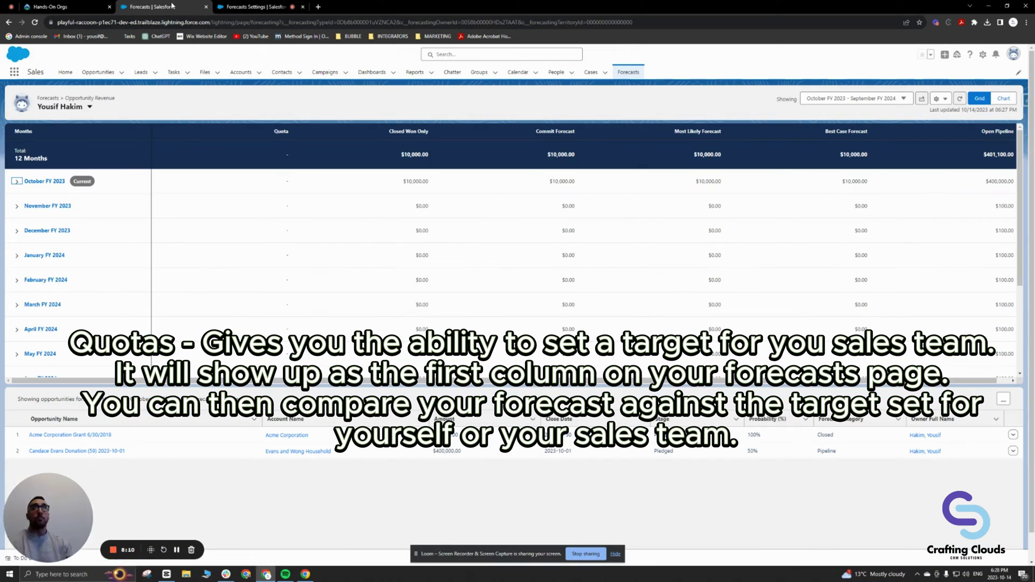
{"action": "left_click", "coordinate": [172, 6]}
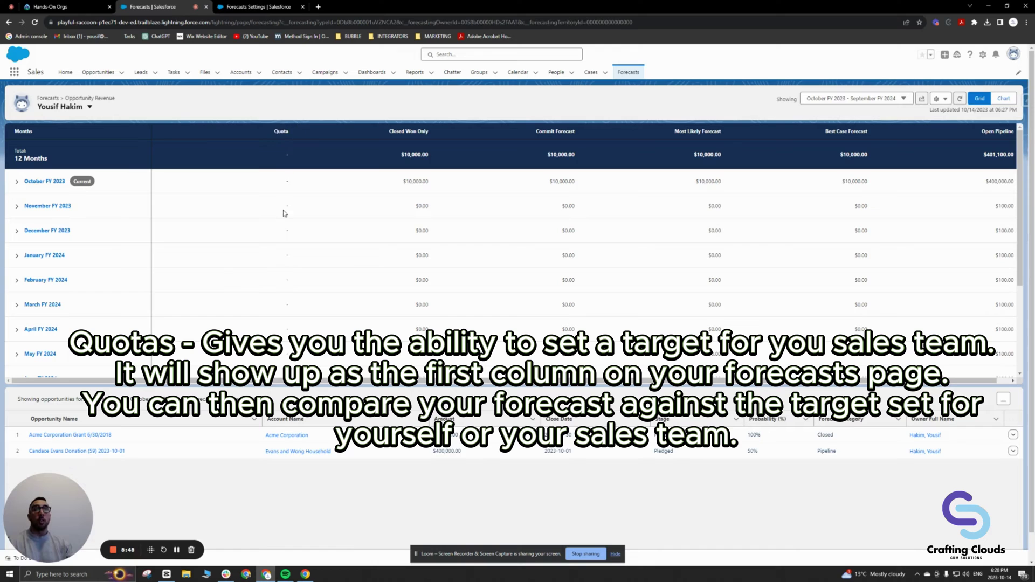
{"action": "left_click", "coordinate": [244, 10]}
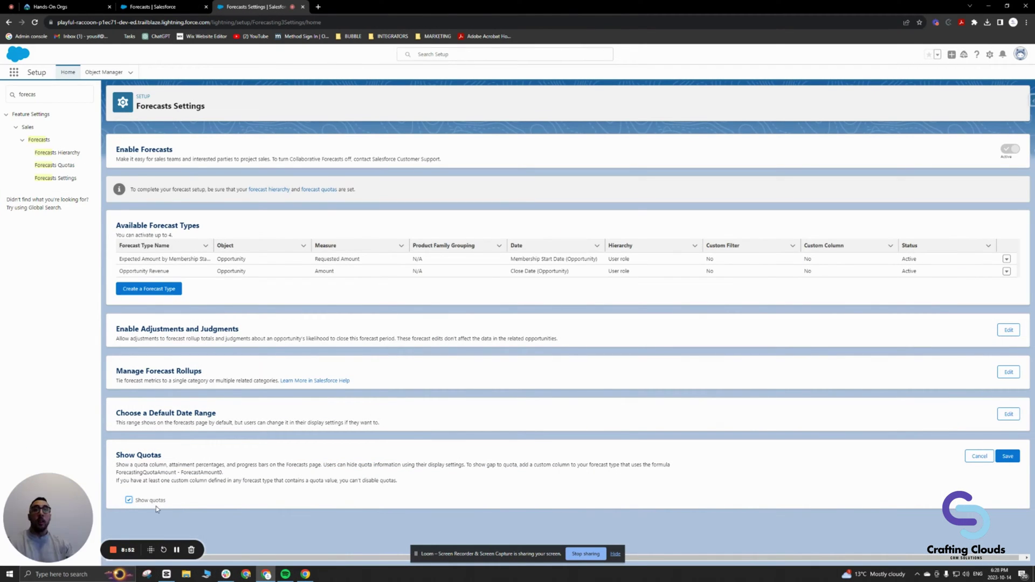
{"action": "left_click_drag", "start_coordinate": [165, 501], "coordinate": [139, 502]}
{"action": "left_click", "coordinate": [129, 500]}
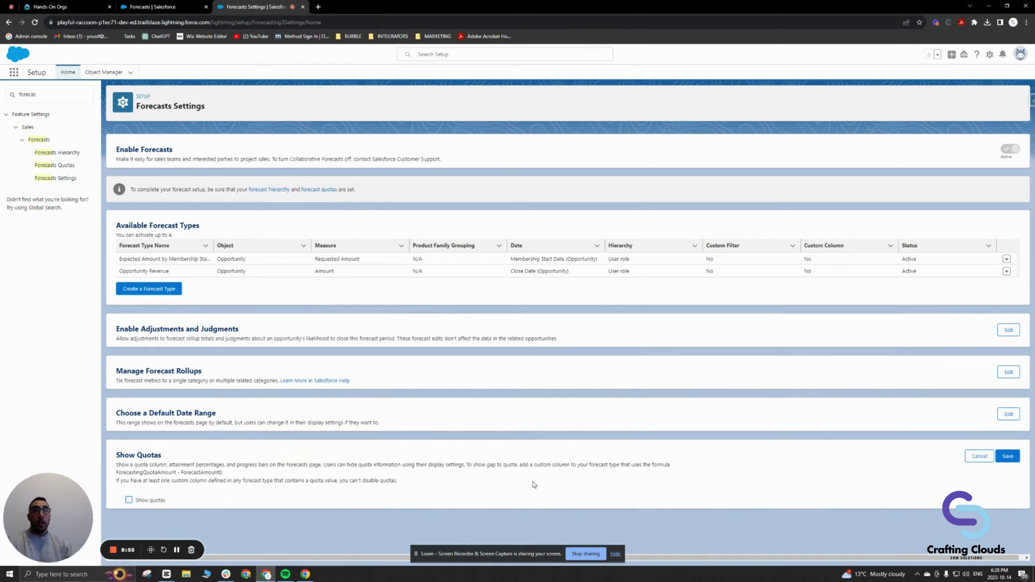
{"action": "left_click", "coordinate": [1007, 456]}
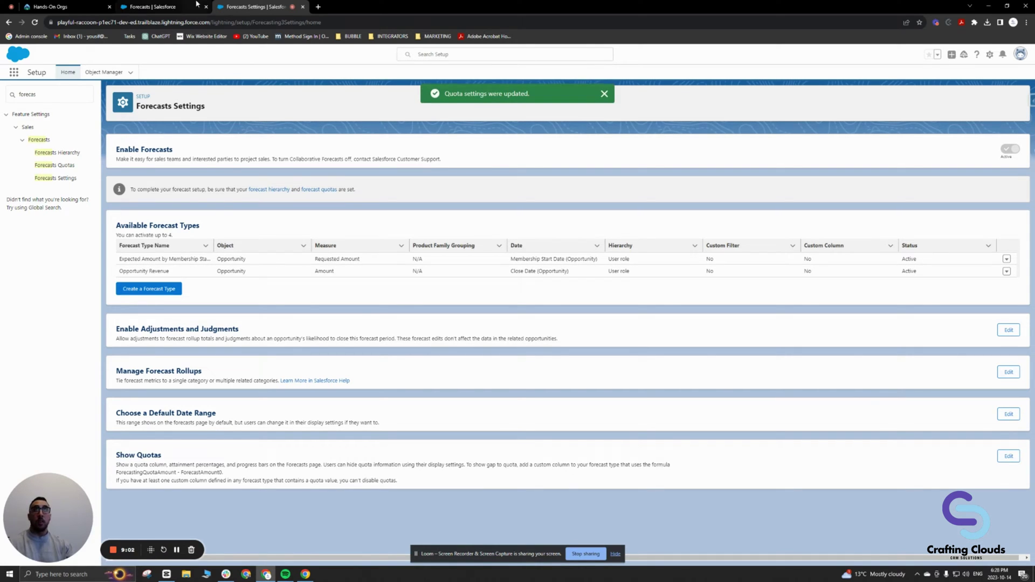
Reload the Forecasts page to check for the Quota column, and reopen the Show Quotas setting for editing in Forecasts Settings.
{"action": "left_click", "coordinate": [170, 7]}
{"action": "left_click", "coordinate": [35, 23]}
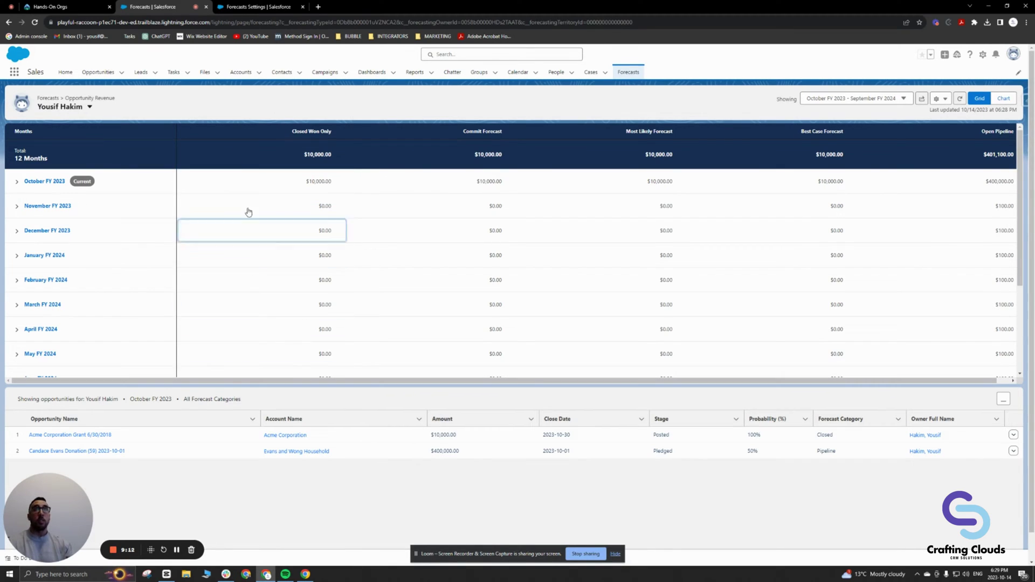
{"action": "left_click", "coordinate": [253, 7]}
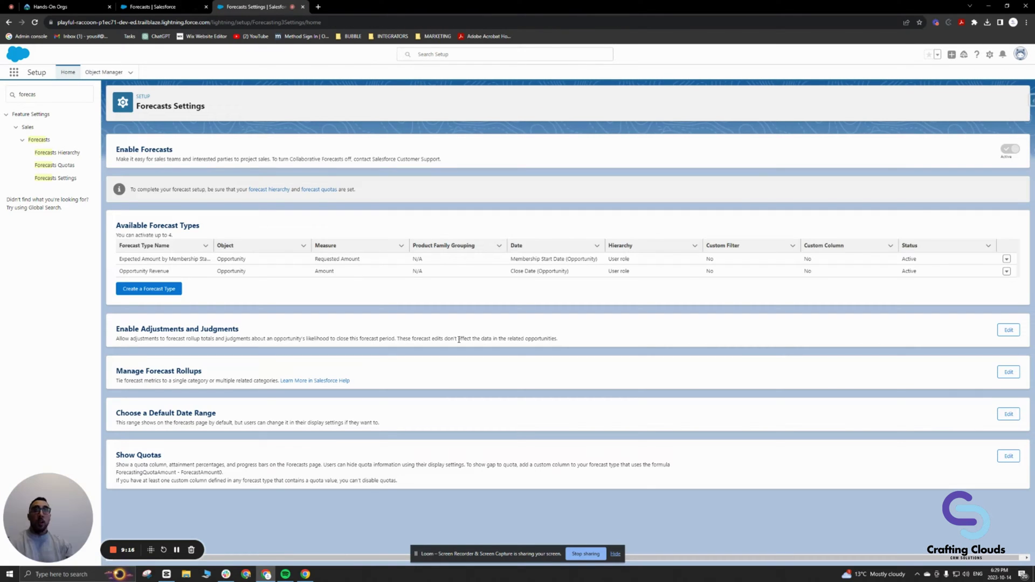
{"action": "left_click", "coordinate": [1008, 456]}
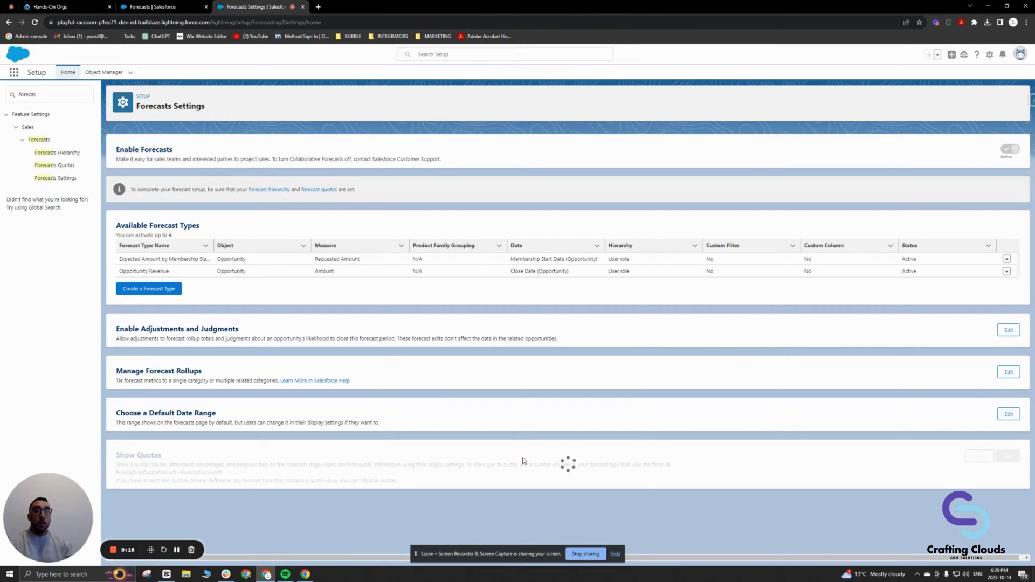
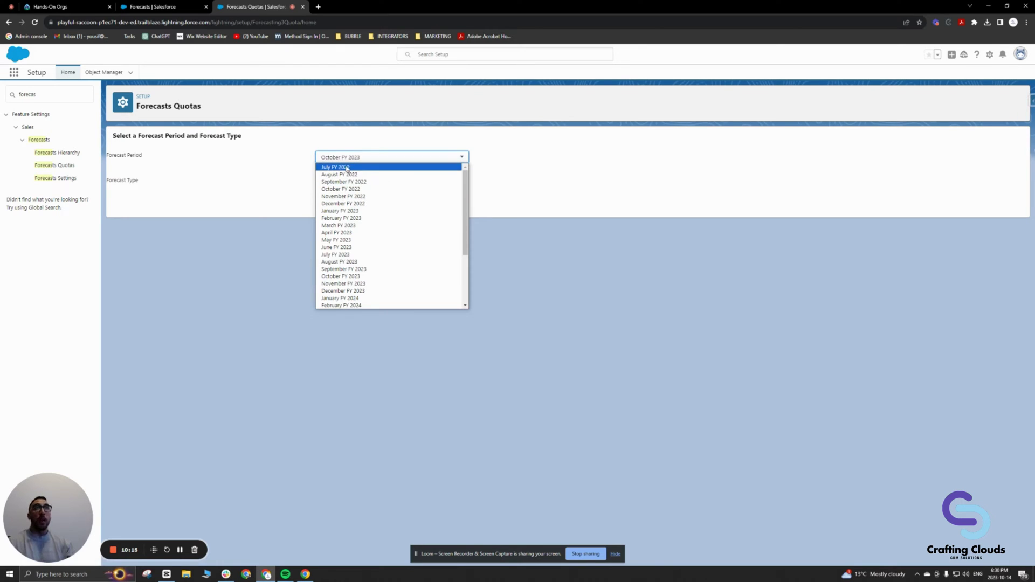
On the Forecasts Quotas page, choose August FY 2022 as the forecast period and Opportunity Revenue as the forecast type.
{"action": "scroll", "coordinate": [350, 216], "scroll_direction": "down", "scroll_amount": 3}
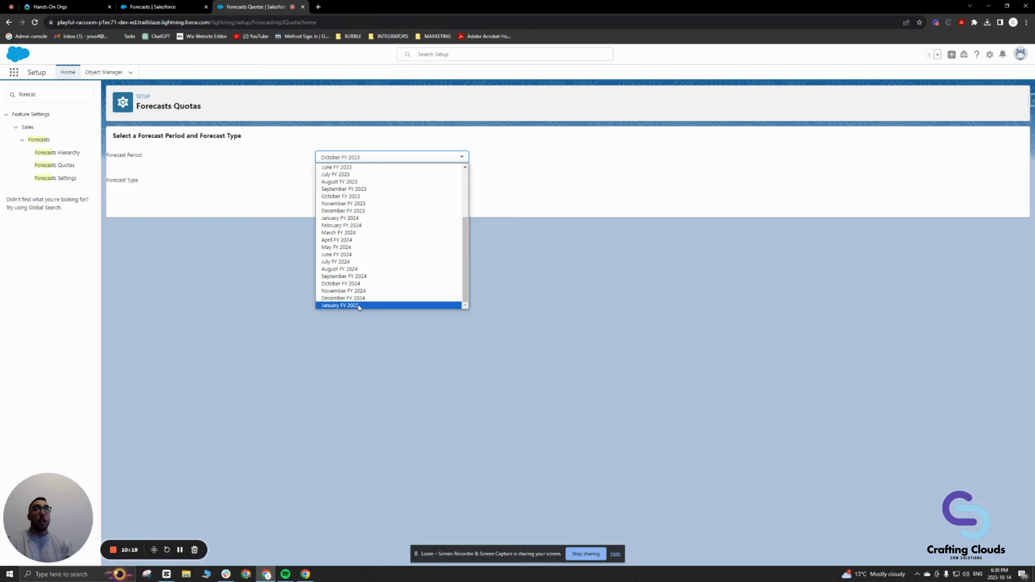
{"action": "scroll", "coordinate": [323, 194], "scroll_direction": "up", "scroll_amount": 3}
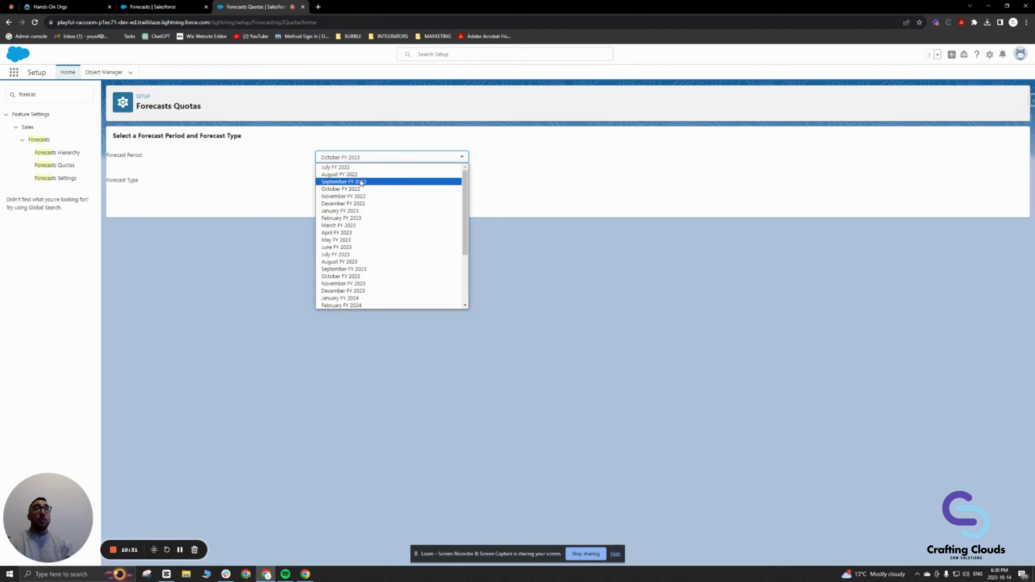
{"action": "left_click", "coordinate": [348, 174]}
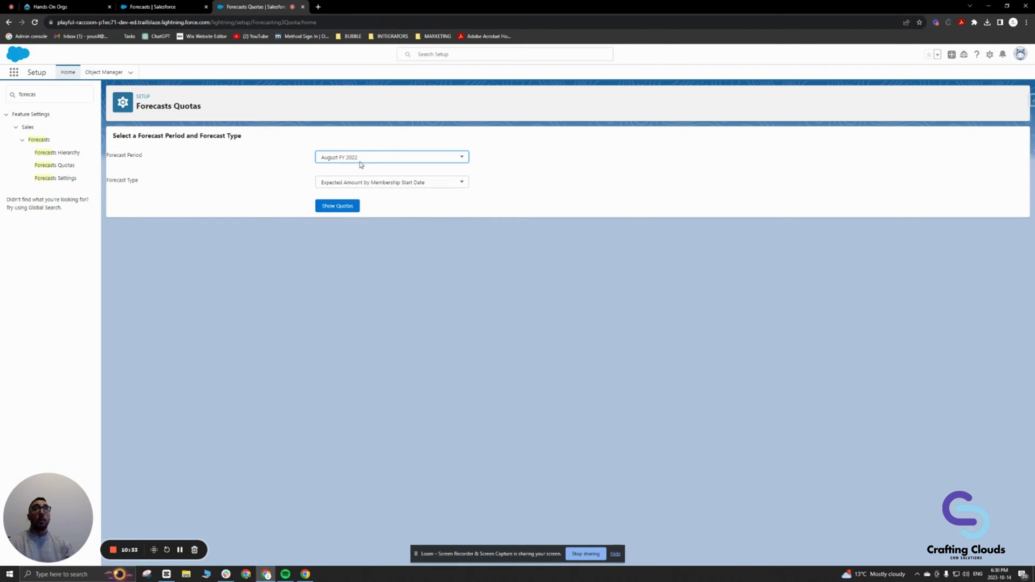
{"action": "left_click", "coordinate": [350, 185]}
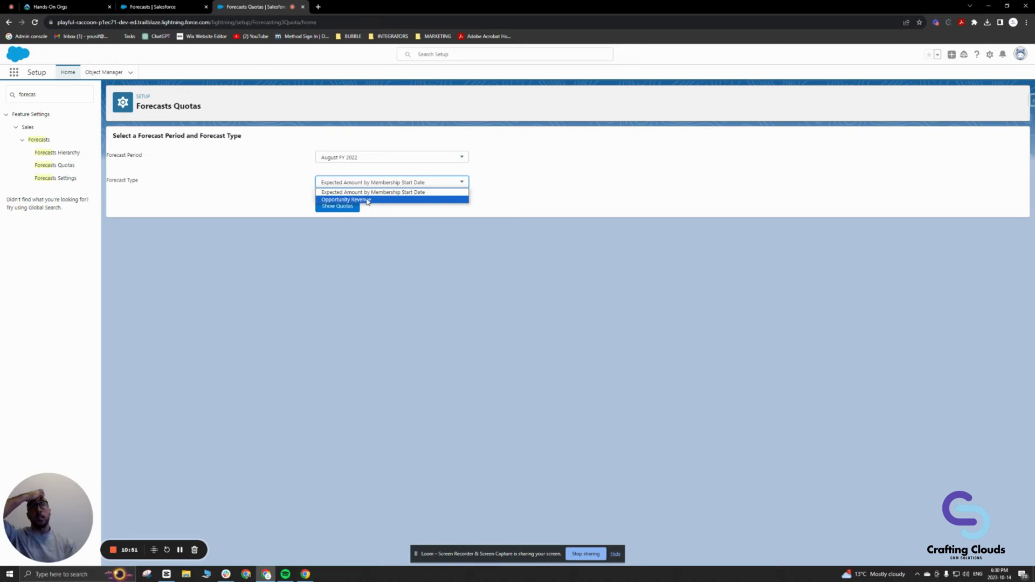
{"action": "left_click", "coordinate": [369, 199]}
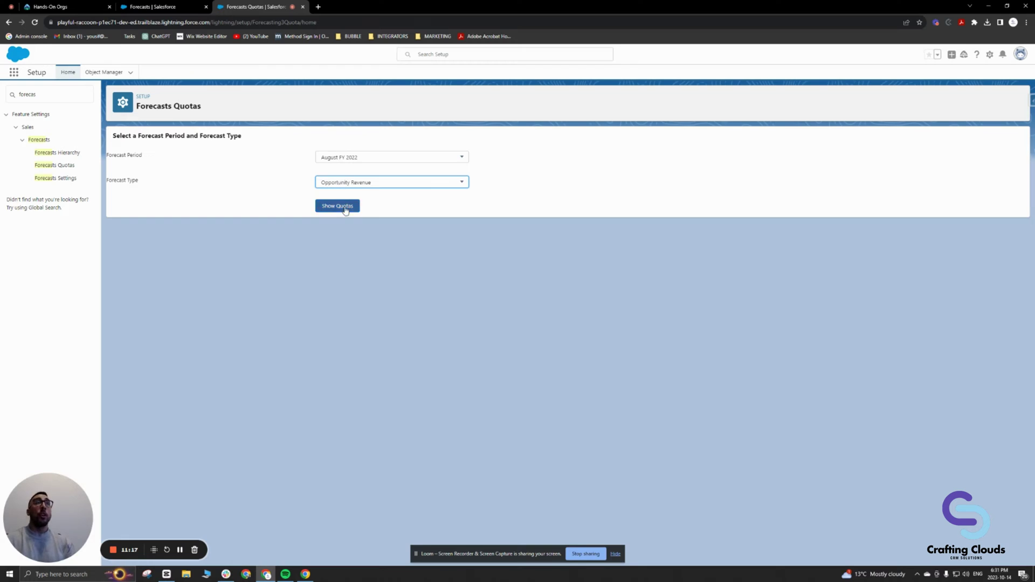
Set the forecast period to October FY 2023, show its quotas, and activate the user search for assigning quotas.
{"action": "left_click", "coordinate": [348, 159]}
{"action": "scroll", "coordinate": [360, 208], "scroll_direction": "down", "scroll_amount": 3}
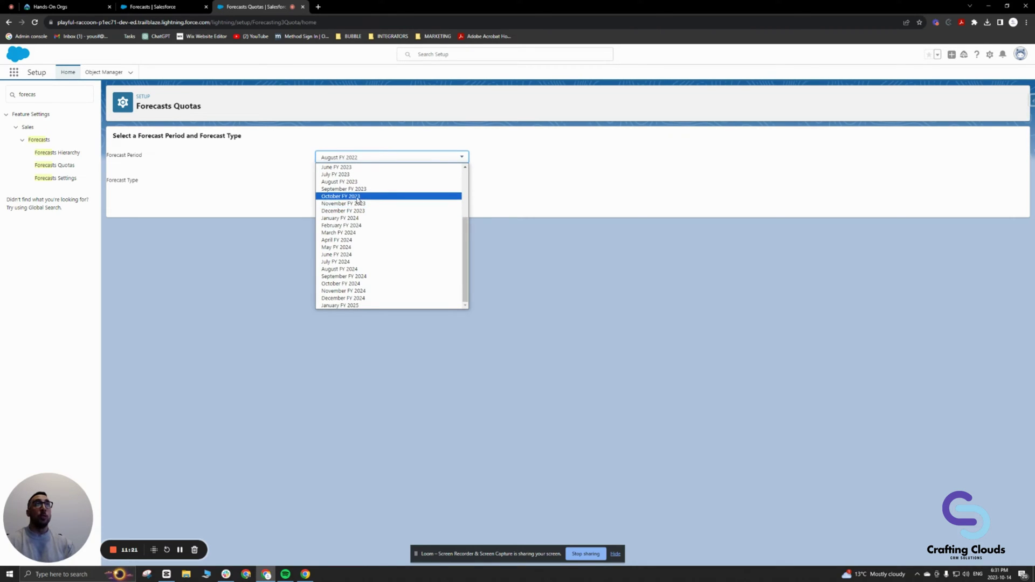
{"action": "left_click", "coordinate": [358, 200]}
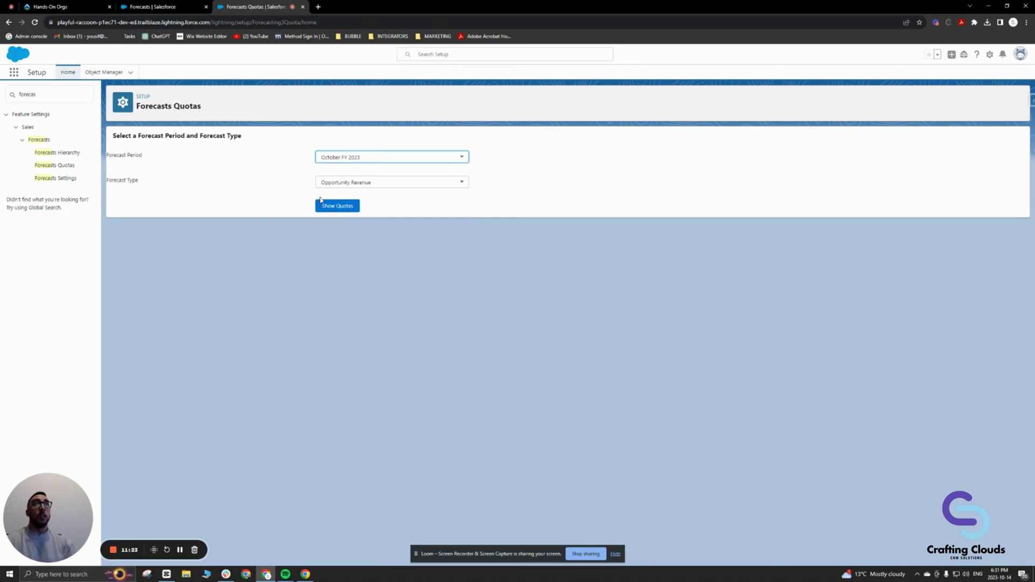
{"action": "left_click", "coordinate": [343, 206]}
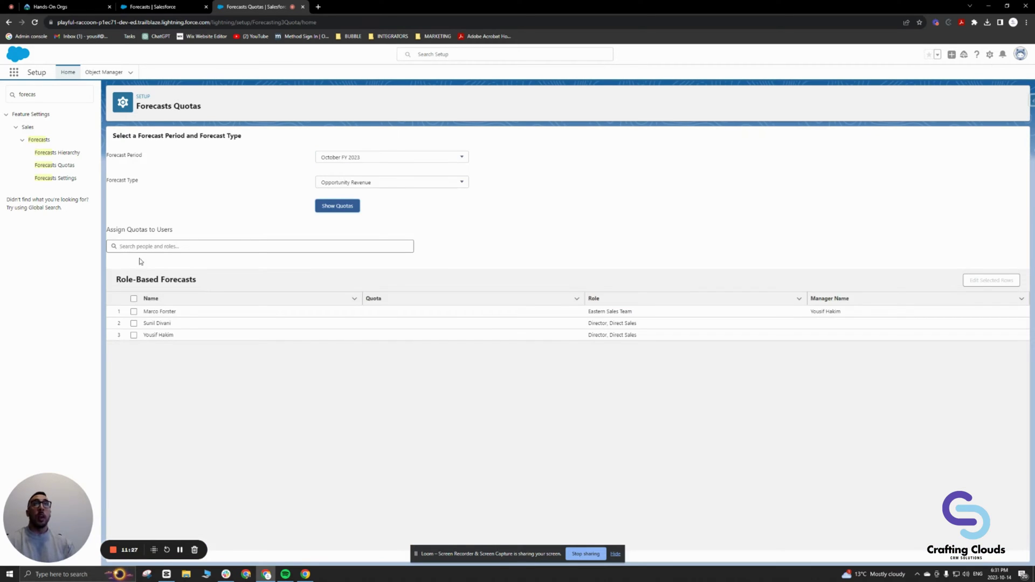
{"action": "left_click_drag", "start_coordinate": [106, 229], "coordinate": [178, 229]}
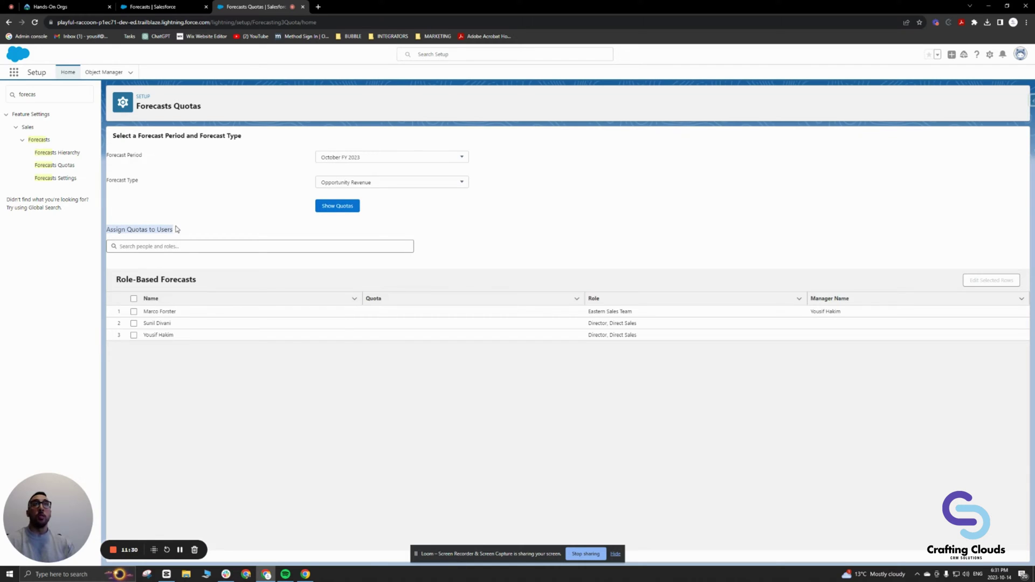
{"action": "left_click", "coordinate": [129, 247]}
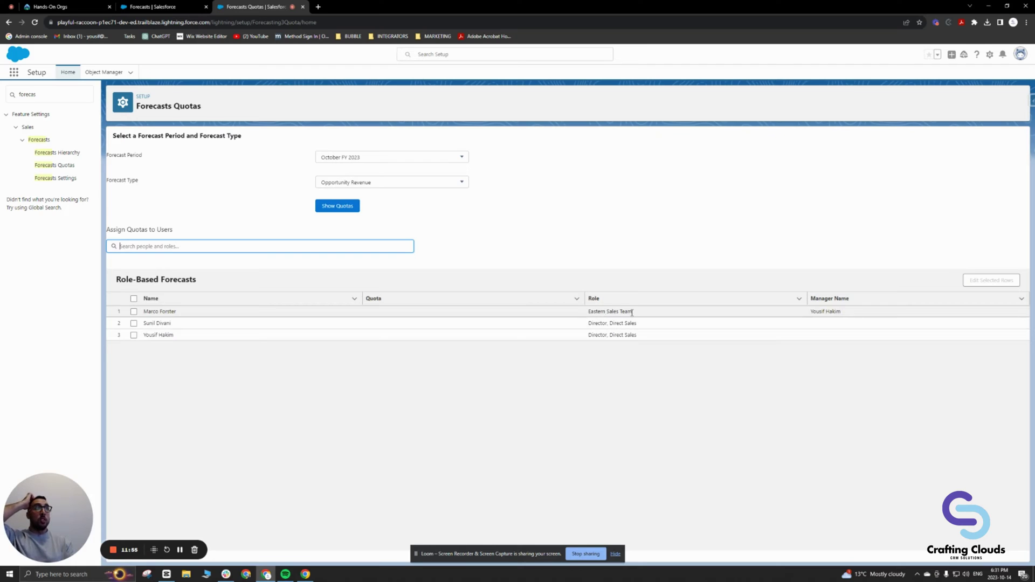
Select the two users with the Director, Direct Sales role and set their October FY 2023 quotas to 1000000, saving the change.
{"action": "left_click", "coordinate": [590, 324]}
{"action": "key", "text": "Down"}
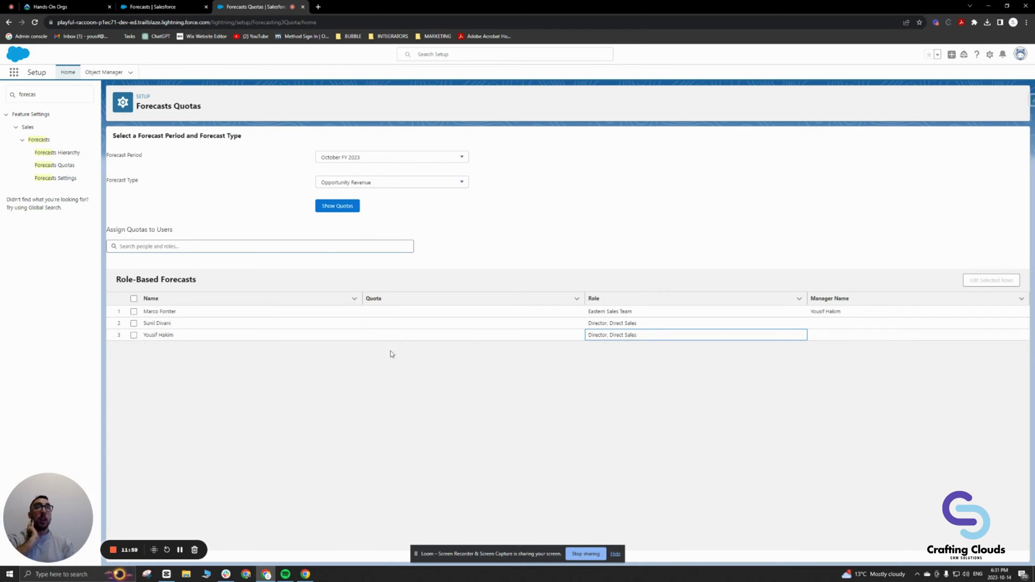
{"action": "left_click", "coordinate": [134, 324]}
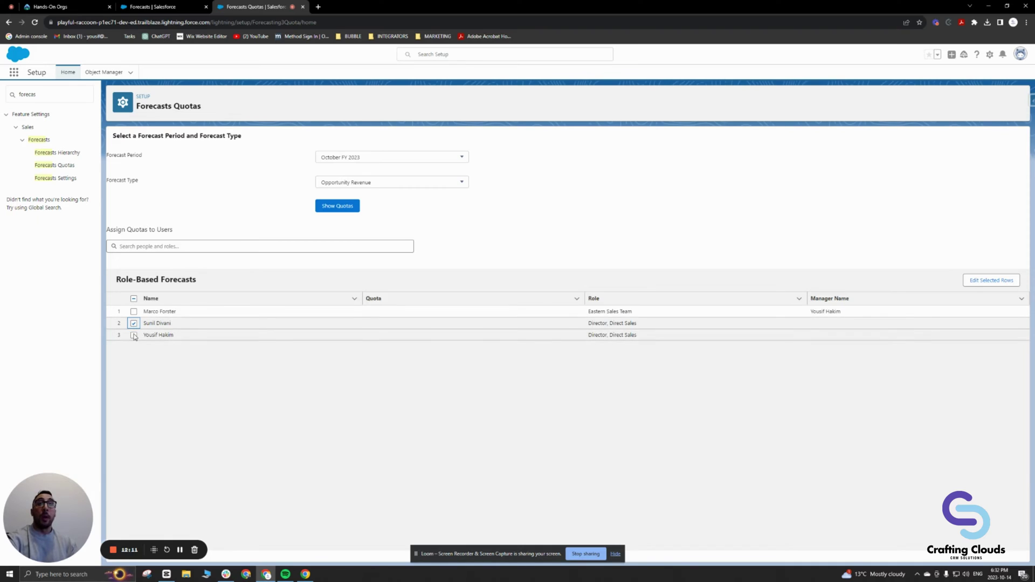
{"action": "left_click", "coordinate": [133, 335]}
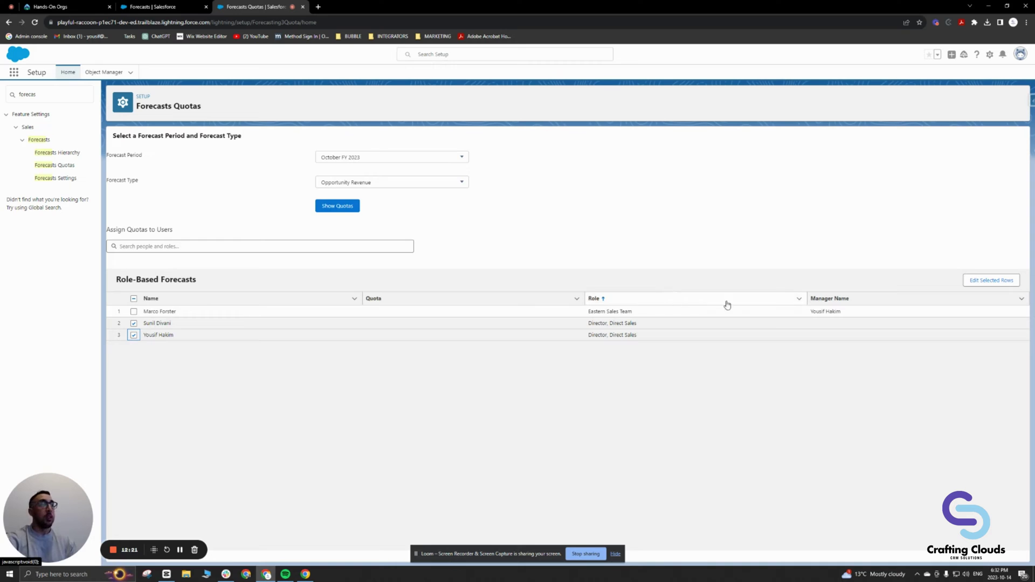
{"action": "left_click", "coordinate": [970, 281]}
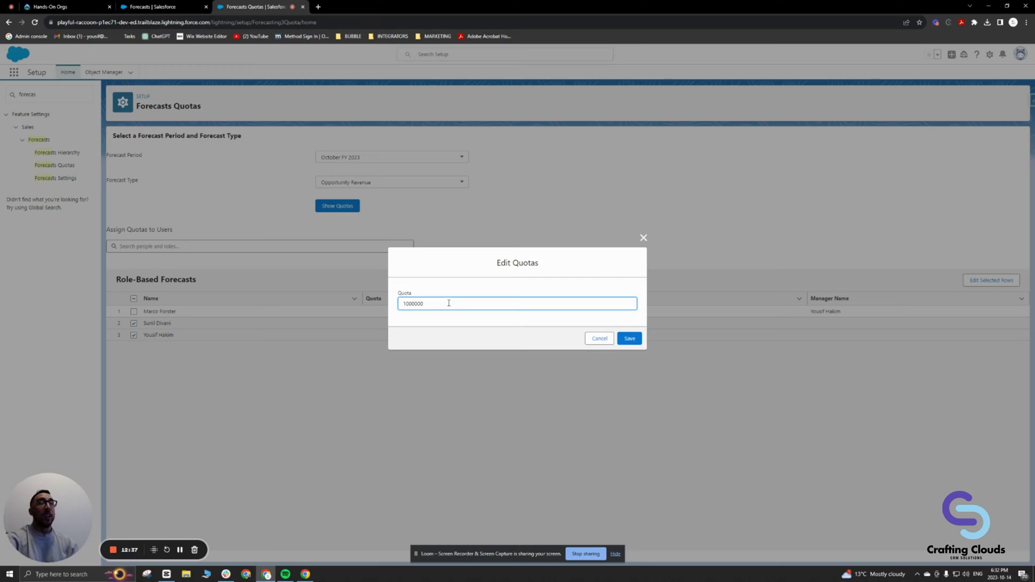
{"action": "double_click", "coordinate": [403, 305]}
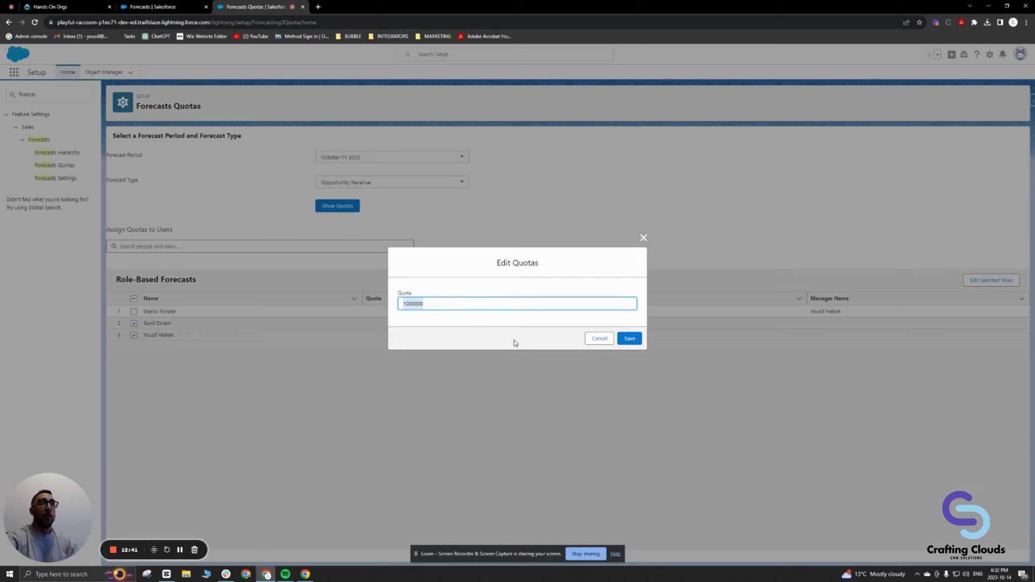
{"action": "left_click", "coordinate": [629, 338]}
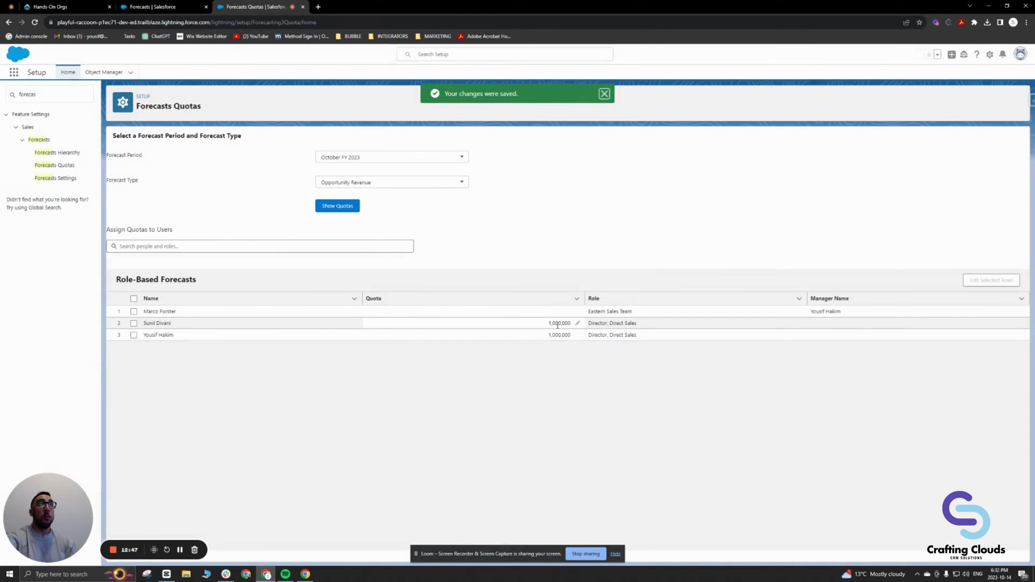
Check the two directors' saved quotas, and show the quotas for the November FY 2023 forecast period.
{"action": "double_click", "coordinate": [546, 325]}
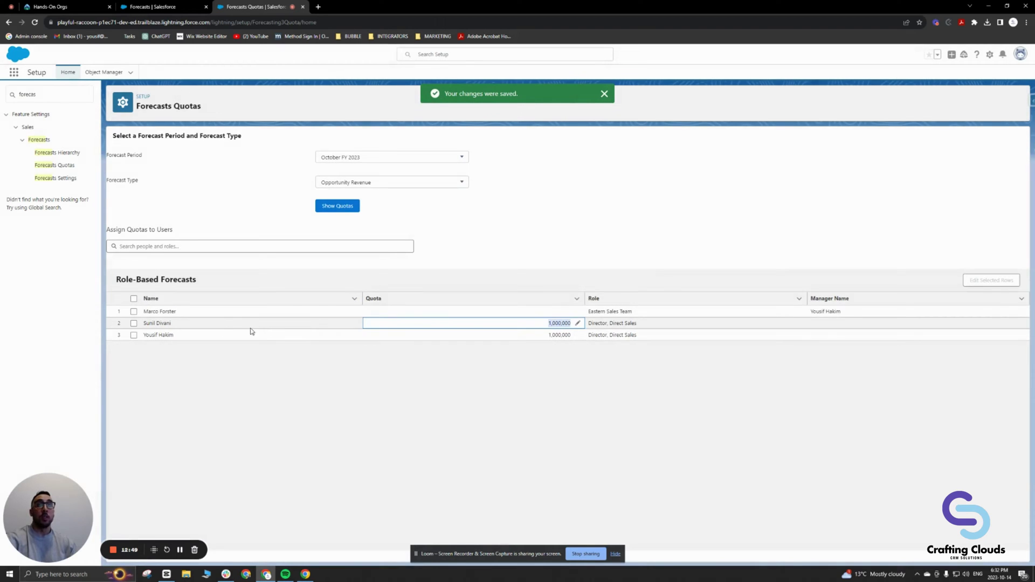
{"action": "double_click", "coordinate": [529, 333]}
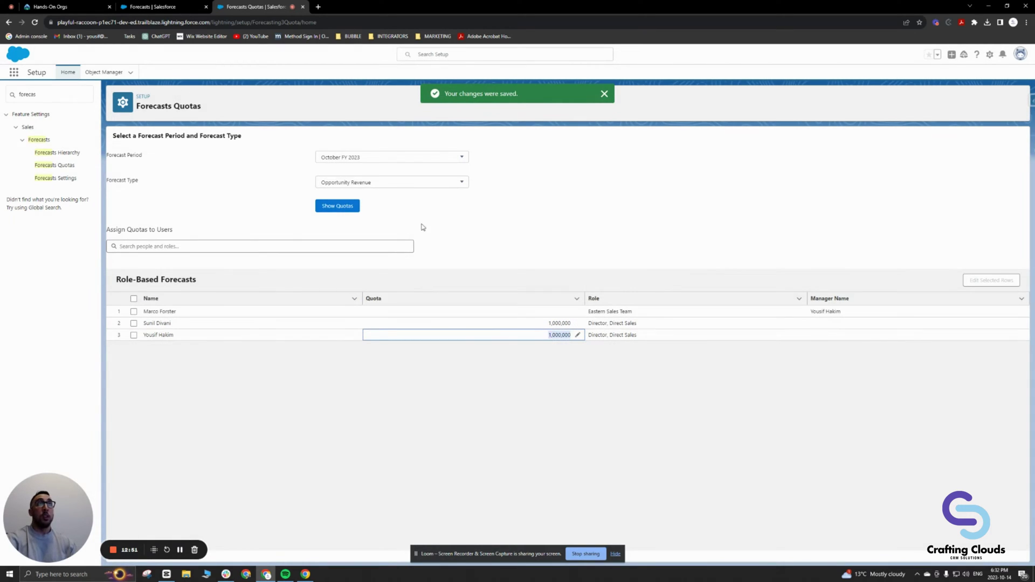
{"action": "left_click", "coordinate": [348, 160]}
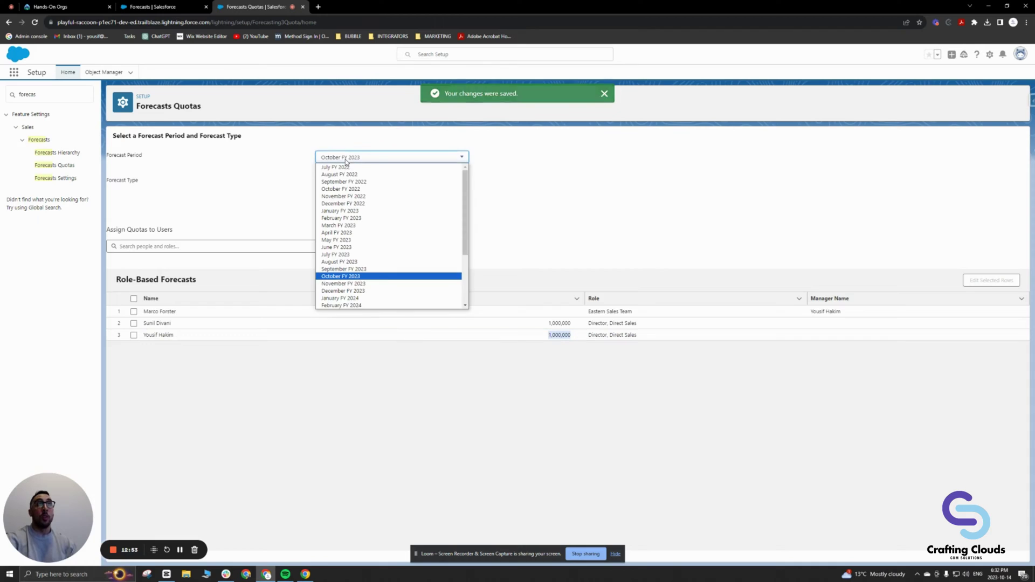
{"action": "left_click", "coordinate": [358, 283]}
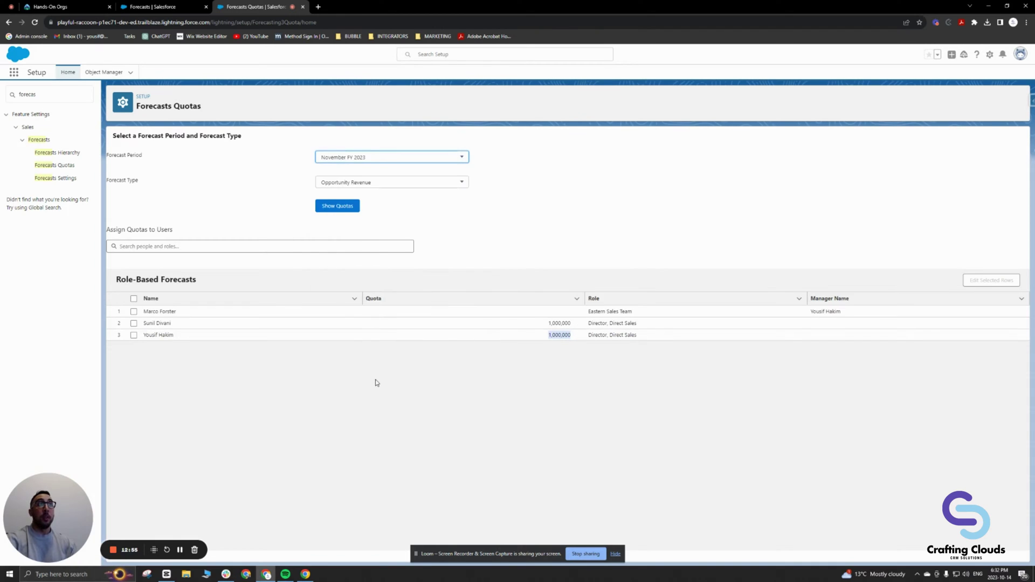
{"action": "left_click", "coordinate": [344, 209]}
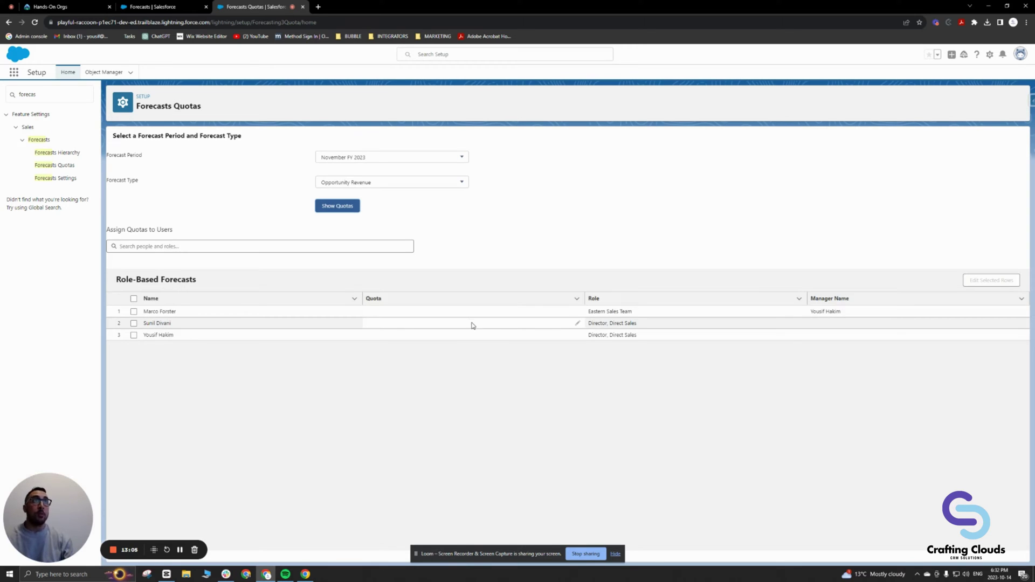
Return the forecast period to October FY 2023, show its quotas, and review the amounts assigned to the two directors.
{"action": "left_click", "coordinate": [374, 161]}
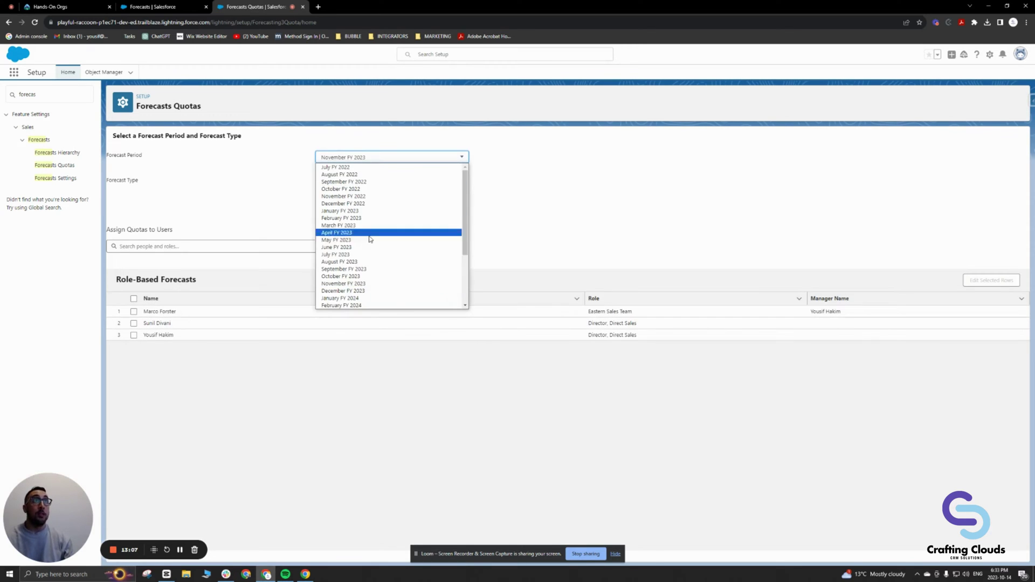
{"action": "left_click", "coordinate": [367, 276]}
{"action": "left_click", "coordinate": [351, 207]}
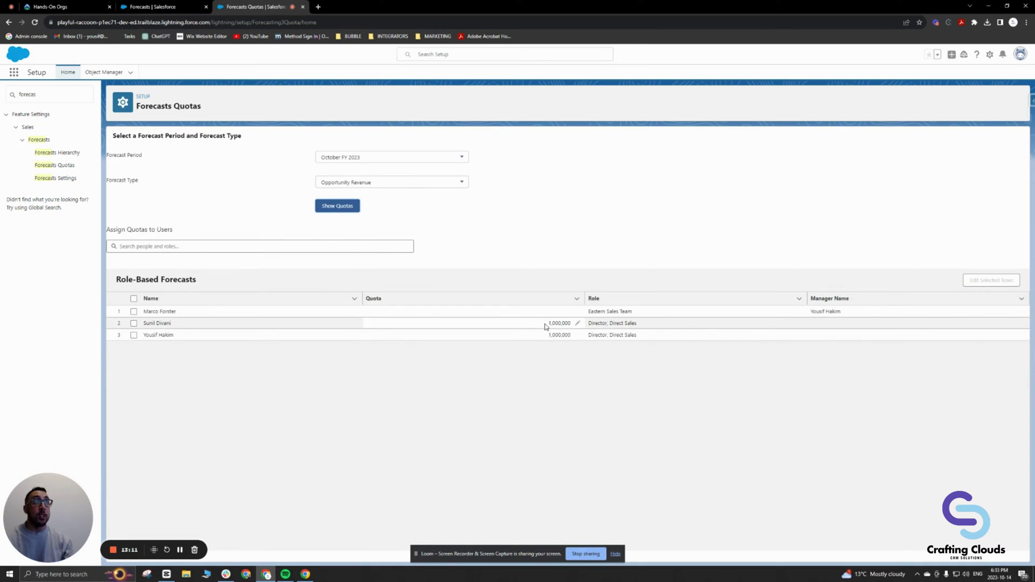
{"action": "mouse_move", "coordinate": [546, 323]}
{"action": "left_mouse_down"}
{"action": "mouse_move", "coordinate": [571, 323]}
{"action": "mouse_move", "coordinate": [562, 336]}
{"action": "left_mouse_up"}
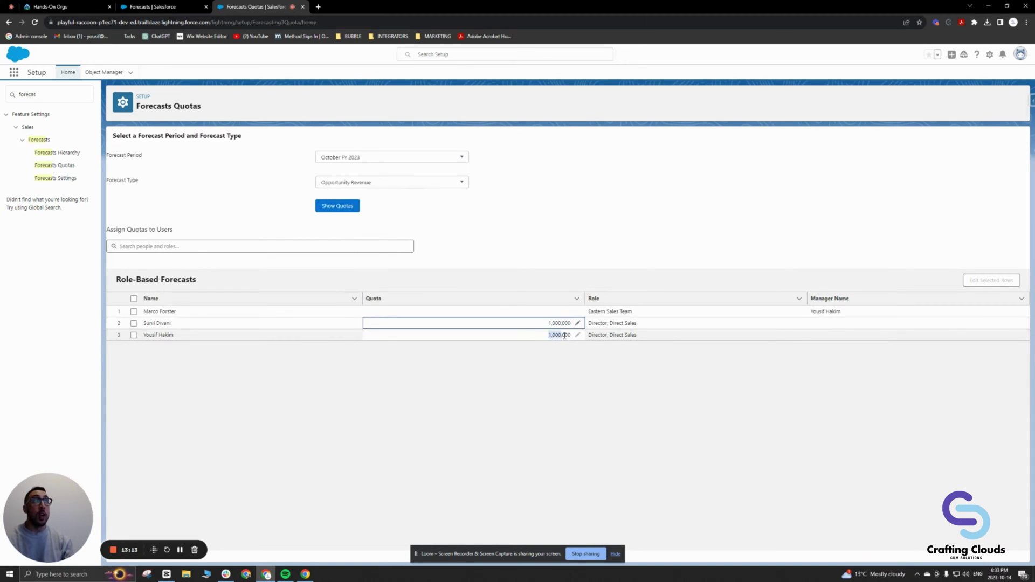
{"action": "left_click", "coordinate": [537, 374]}
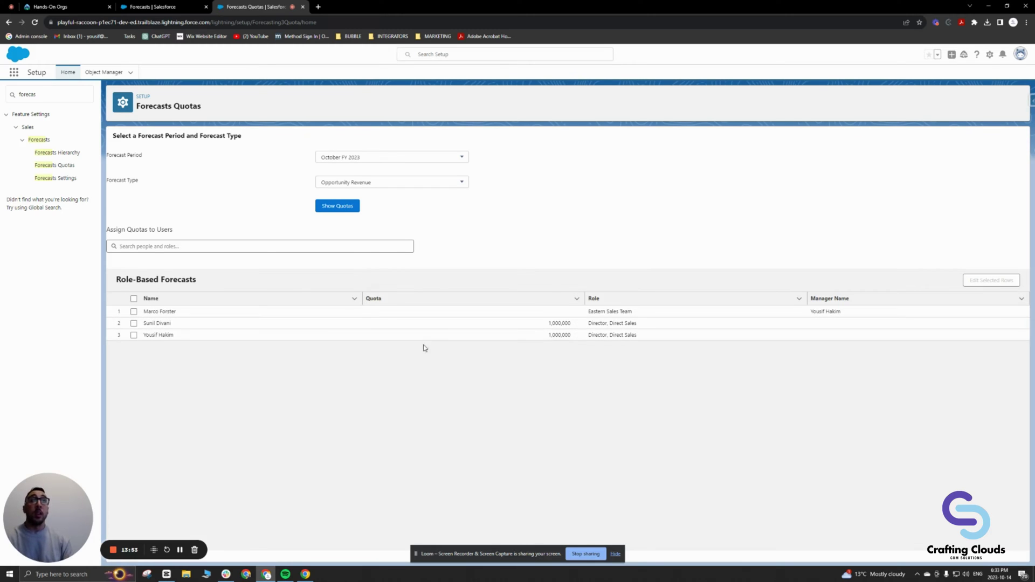
{"action": "left_click", "coordinate": [175, 246]}
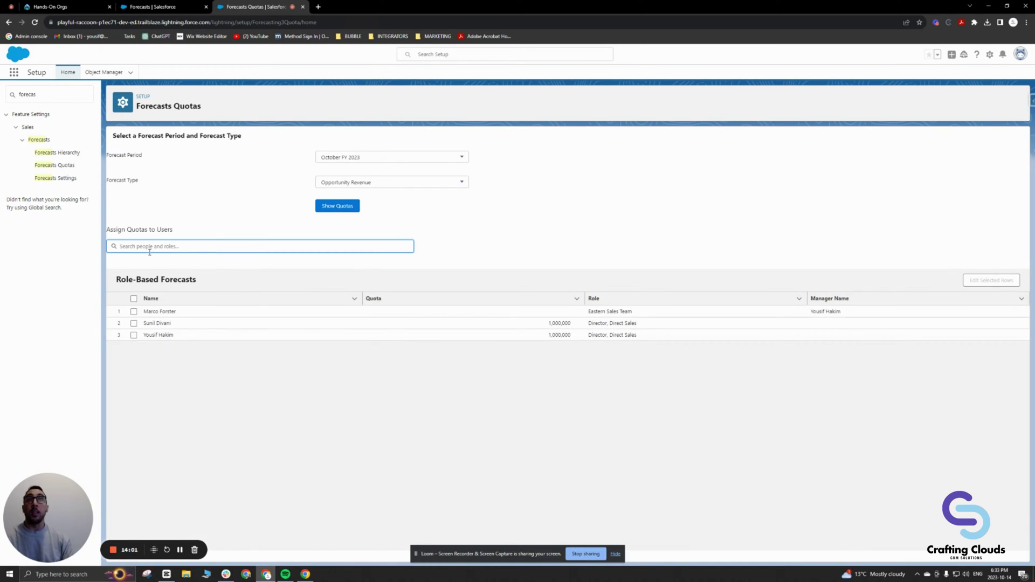
{"action": "left_click", "coordinate": [134, 298]}
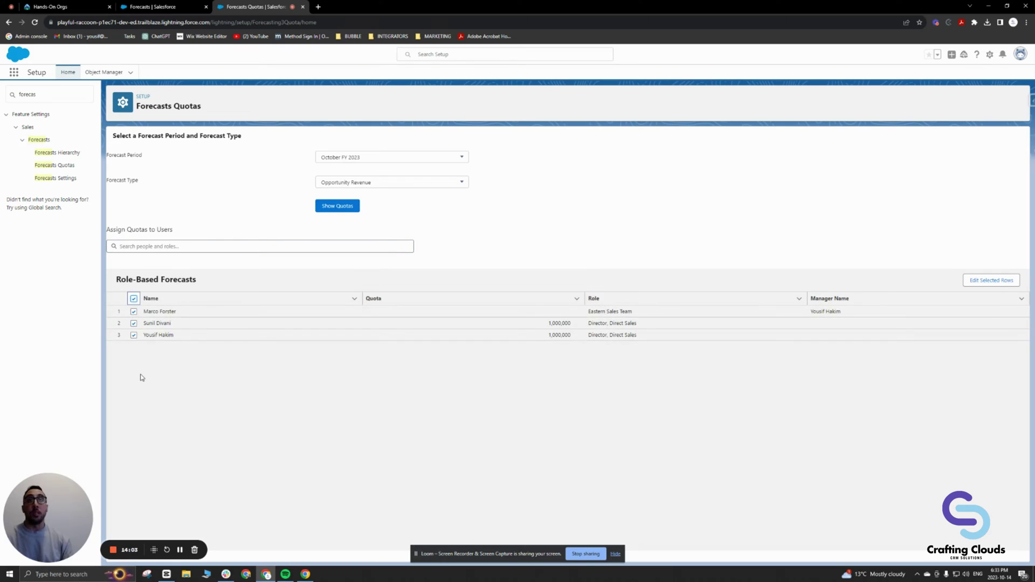
{"action": "left_click", "coordinate": [134, 298]}
{"action": "left_click", "coordinate": [134, 312]}
{"action": "left_click", "coordinate": [133, 323]}
{"action": "left_click", "coordinate": [133, 335]}
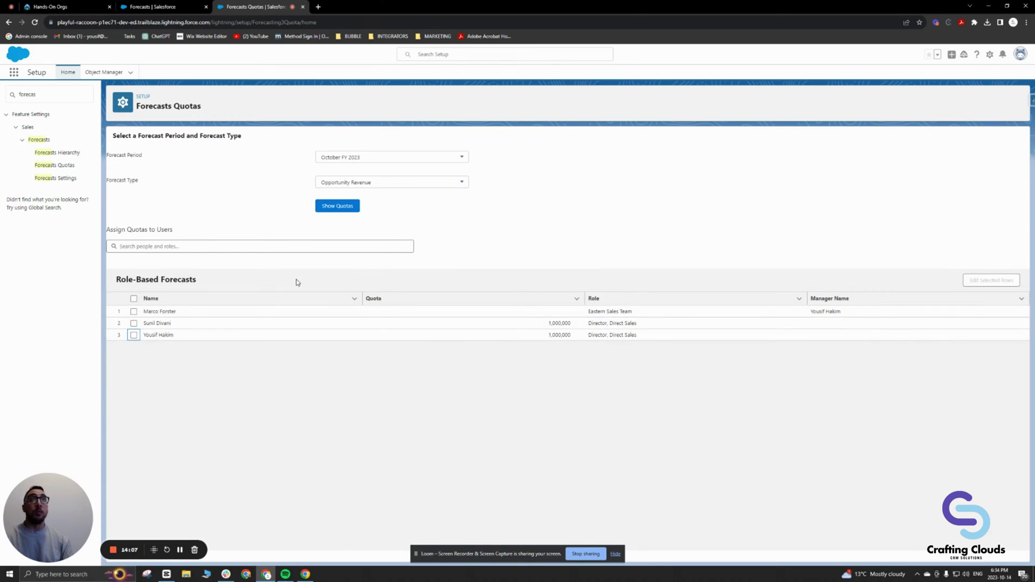
{"action": "left_click", "coordinate": [165, 246]}
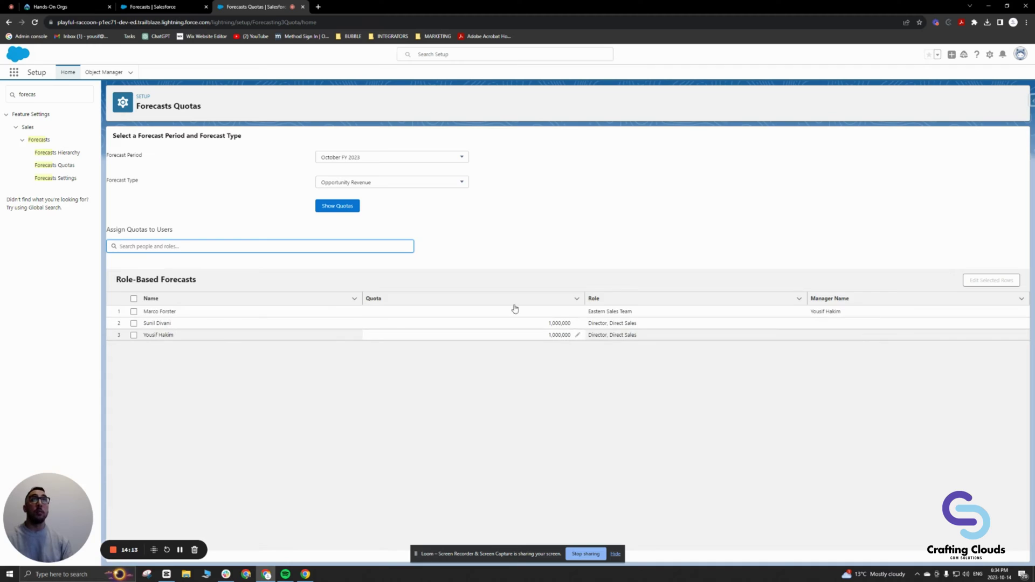
{"action": "left_click", "coordinate": [561, 323]}
{"action": "left_click", "coordinate": [569, 334]}
{"action": "left_click", "coordinate": [569, 334]}
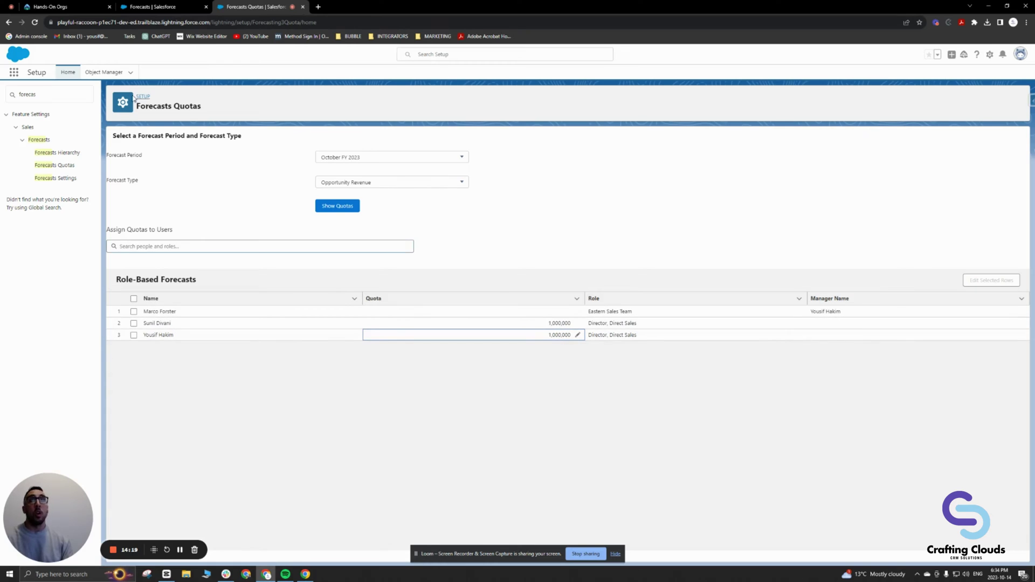
Reload the Forecasts page, expand October FY 2023, and examine its Quota amount against the forecast categories.
{"action": "left_click", "coordinate": [164, 7]}
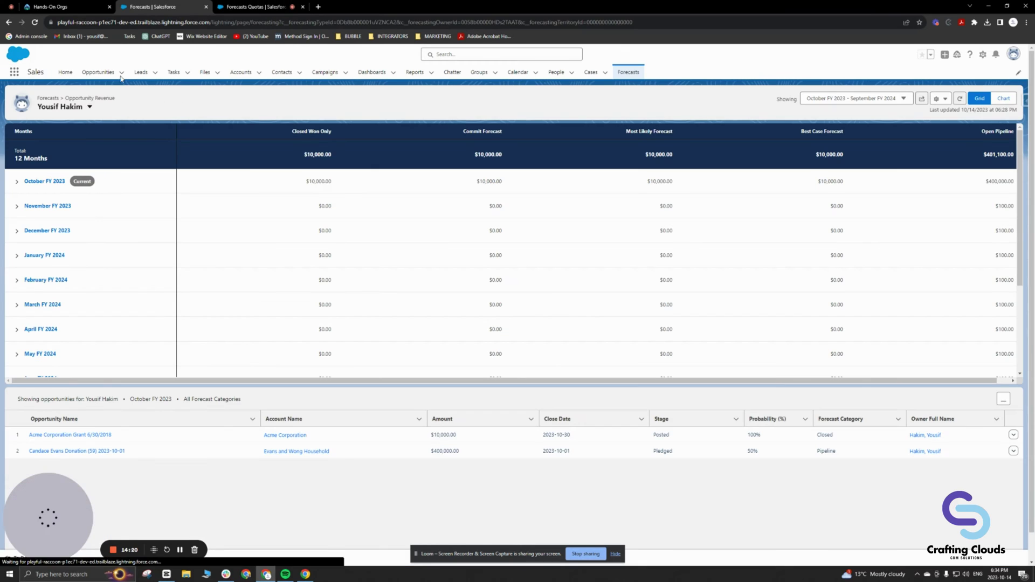
{"action": "left_click", "coordinate": [35, 23]}
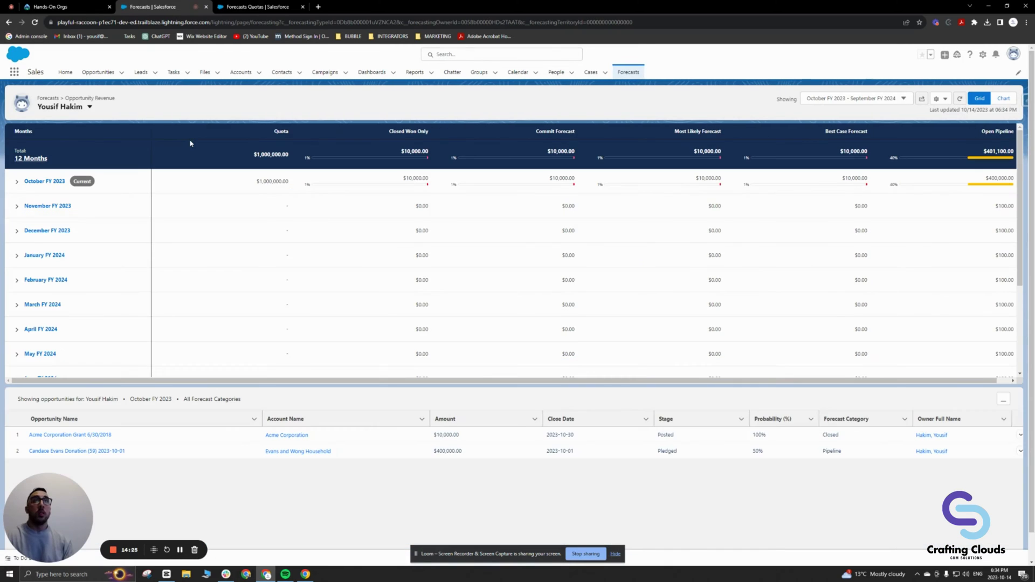
{"action": "left_click_drag", "start_coordinate": [257, 180], "coordinate": [288, 181]}
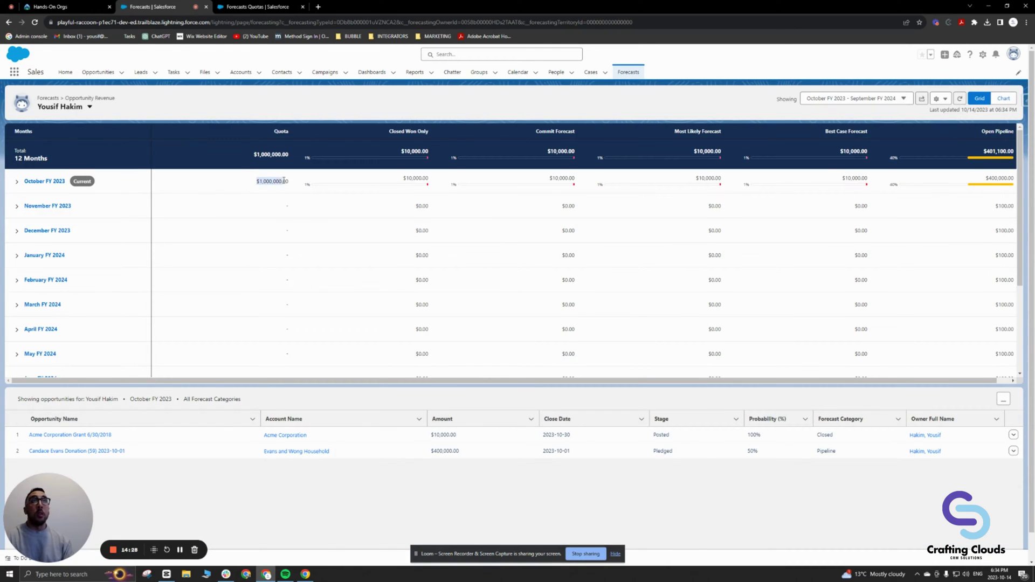
{"action": "left_click", "coordinate": [17, 182]}
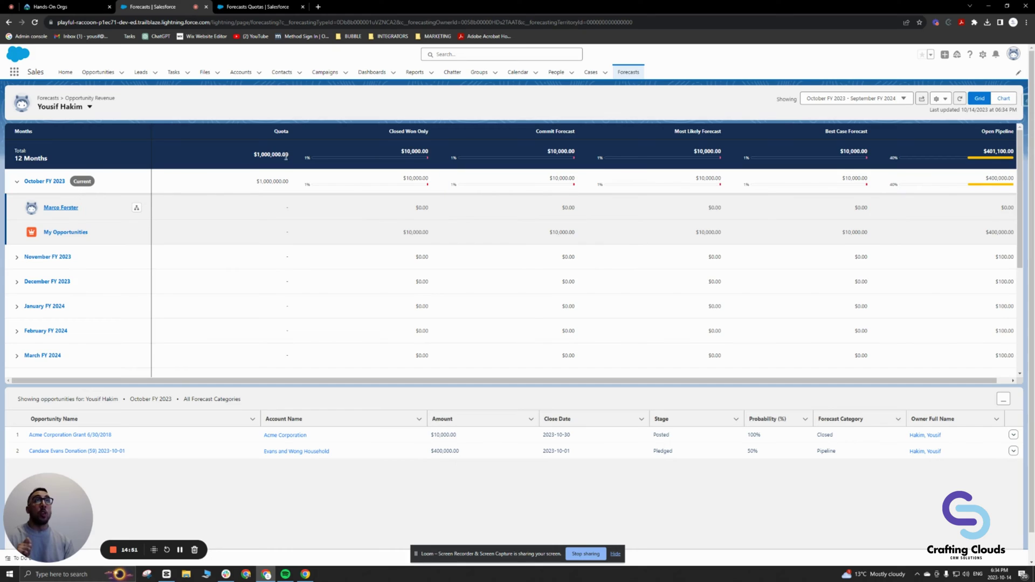
{"action": "left_click_drag", "start_coordinate": [258, 182], "coordinate": [295, 183]}
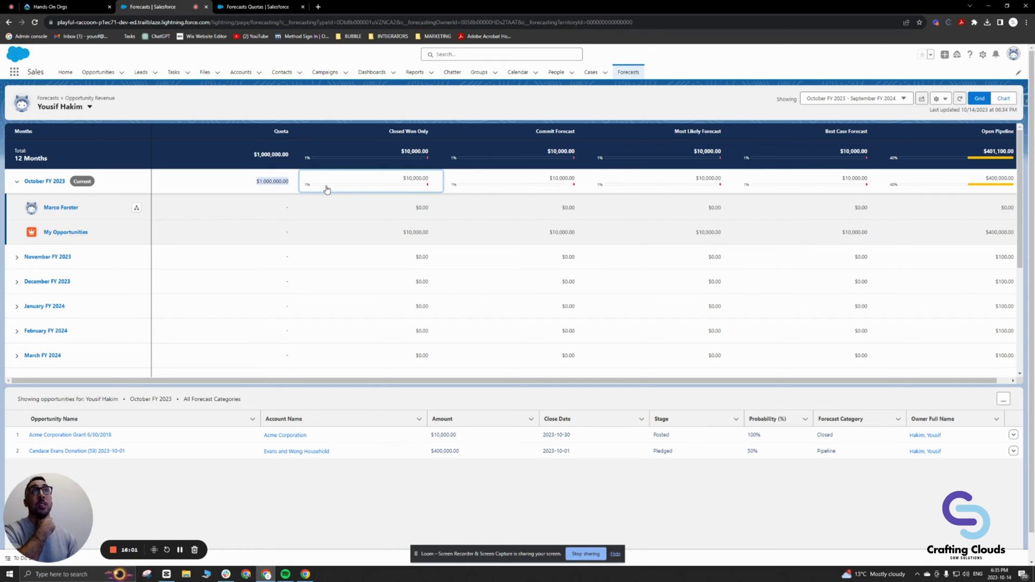
{"action": "left_click", "coordinate": [258, 181]}
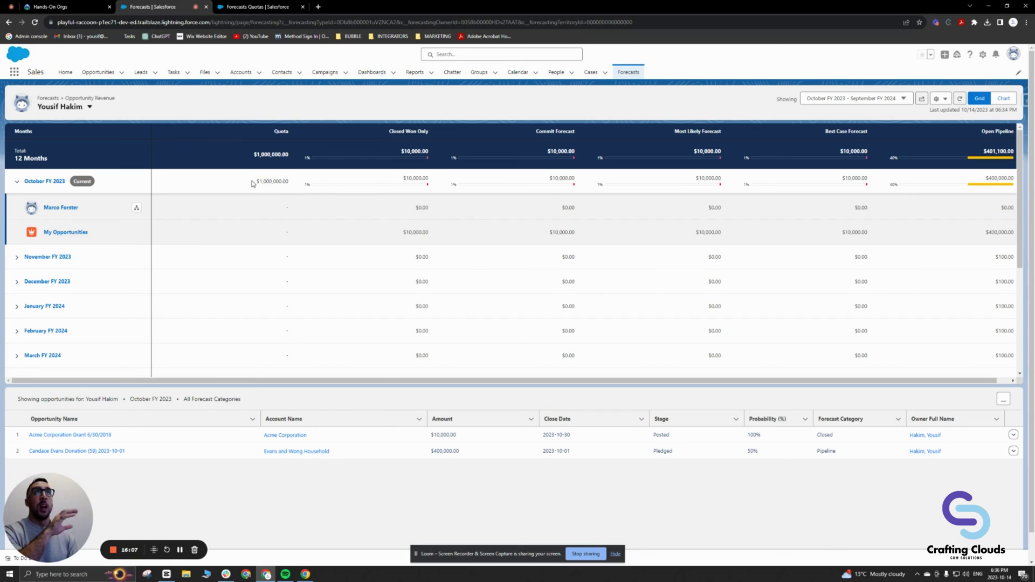
{"action": "left_click_drag", "start_coordinate": [255, 182], "coordinate": [291, 185]}
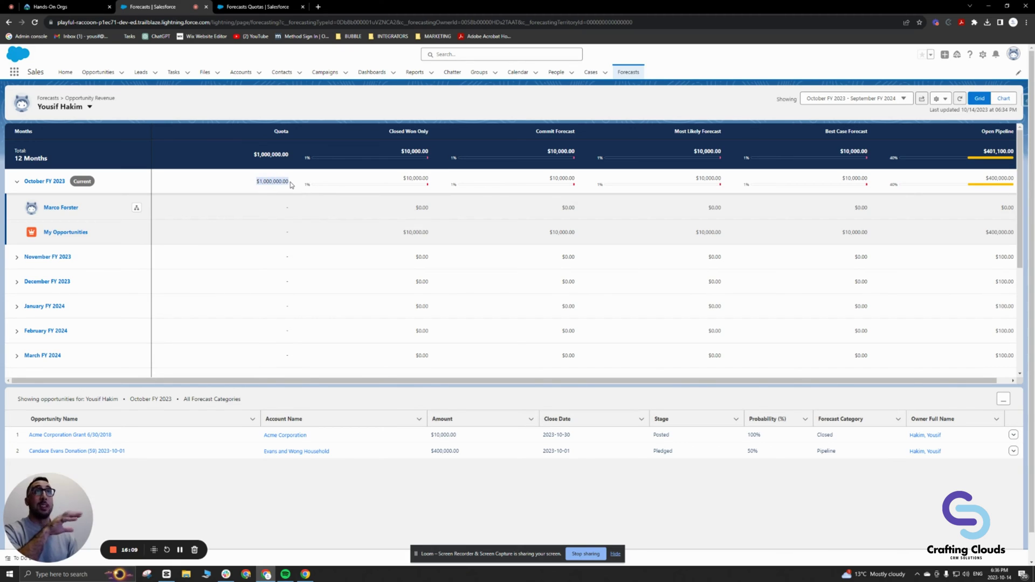